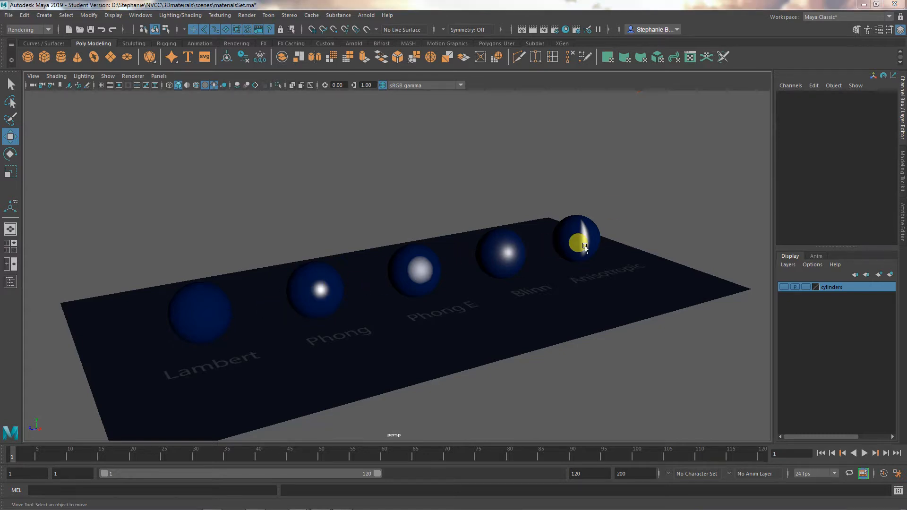
- Select the plane and each of the five material spheres in turn, from Lambert to Anisotropic, and clear the selection
{"action": "left_click_drag", "start_coordinate": [463, 328], "coordinate": [489, 359], "text": "alt"}
{"action": "left_click", "coordinate": [526, 320]}
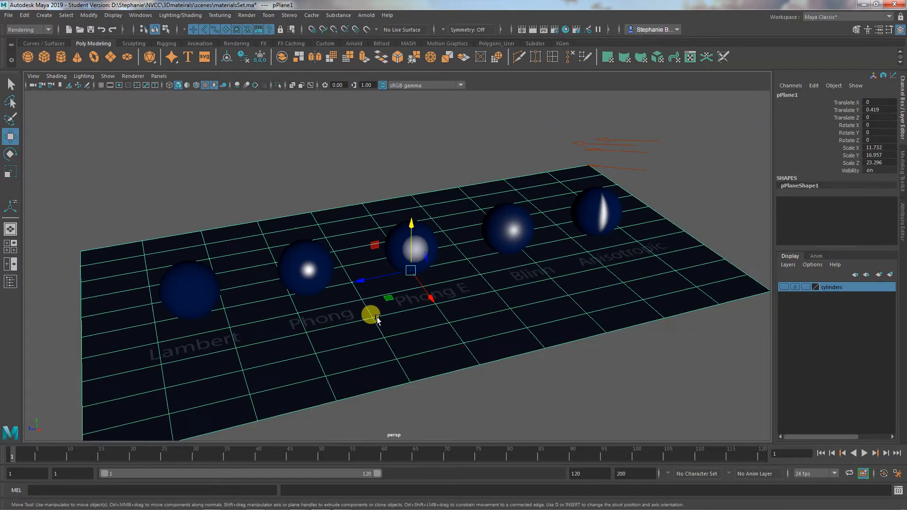
{"action": "left_click", "coordinate": [581, 378]}
{"action": "left_click_drag", "start_coordinate": [565, 377], "coordinate": [552, 354], "text": "alt"}
{"action": "left_click", "coordinate": [208, 263]}
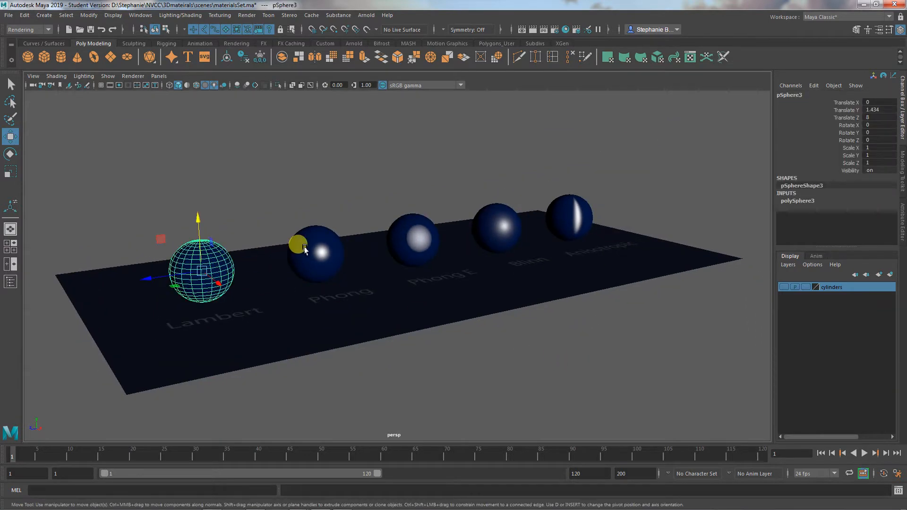
{"action": "left_click", "coordinate": [301, 239]}
{"action": "left_click", "coordinate": [416, 240]}
{"action": "left_click", "coordinate": [491, 211]}
{"action": "left_click", "coordinate": [556, 205]}
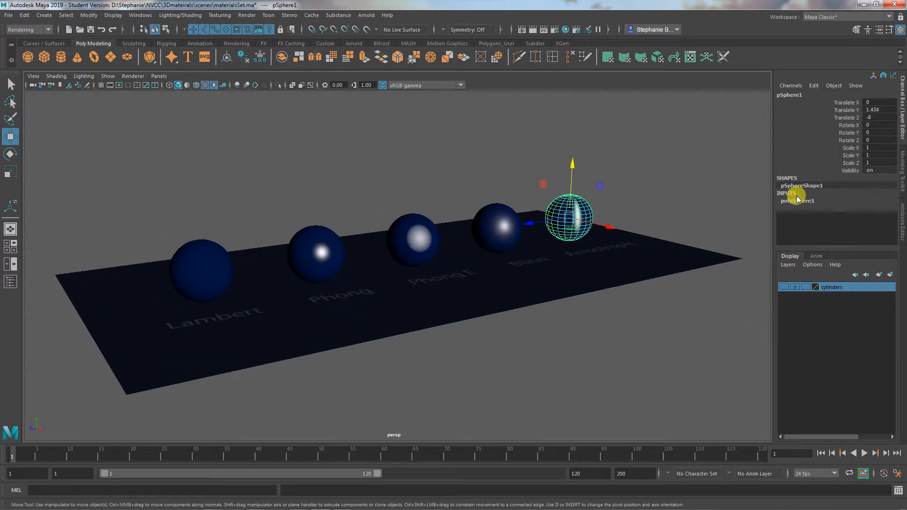
{"action": "left_click", "coordinate": [548, 352]}
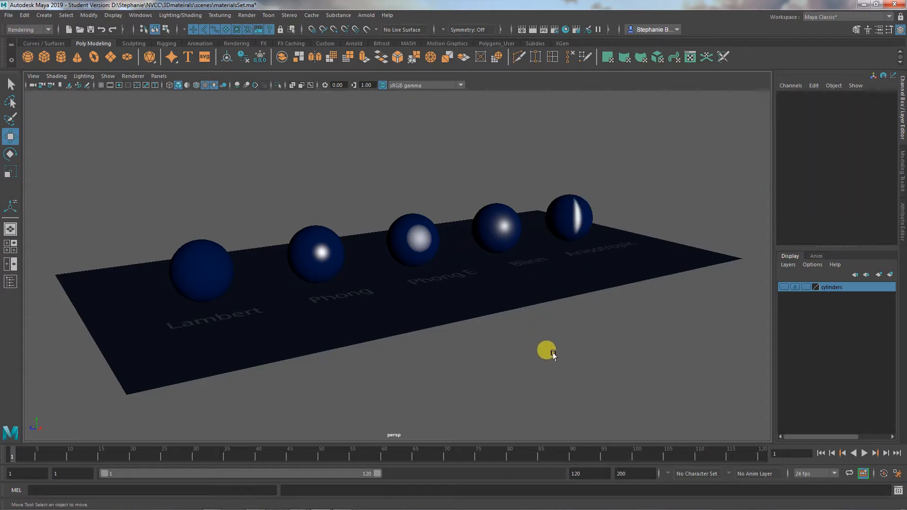
{"action": "mouse_move", "coordinate": [540, 352]}
{"action": "left_mouse_down", "text": "alt"}
{"action": "mouse_move", "coordinate": [532, 356]}
{"action": "mouse_move", "coordinate": [546, 353]}
{"action": "left_mouse_up", "text": "alt"}
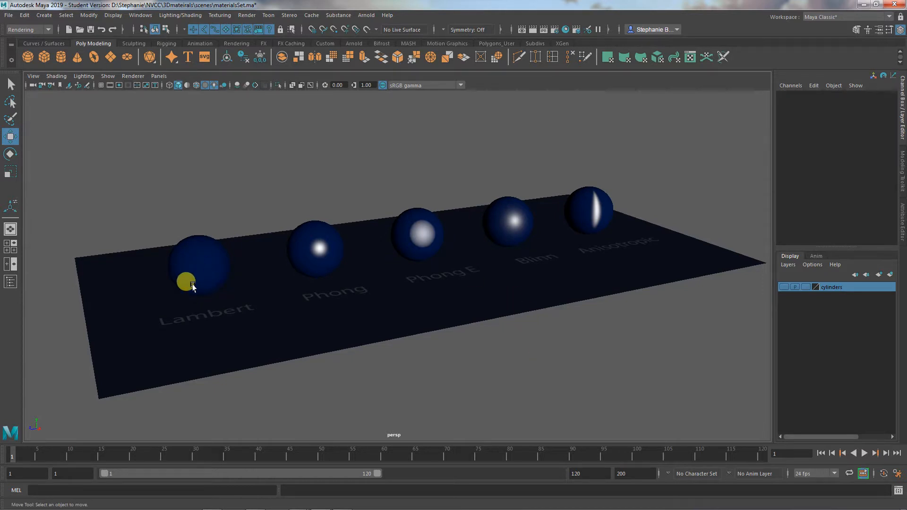
- Select the Lambert sphere, examine its lambertExample material attributes, and deselect the sphere
{"action": "middle_click_drag", "start_coordinate": [241, 319], "coordinate": [269, 310], "text": "alt"}
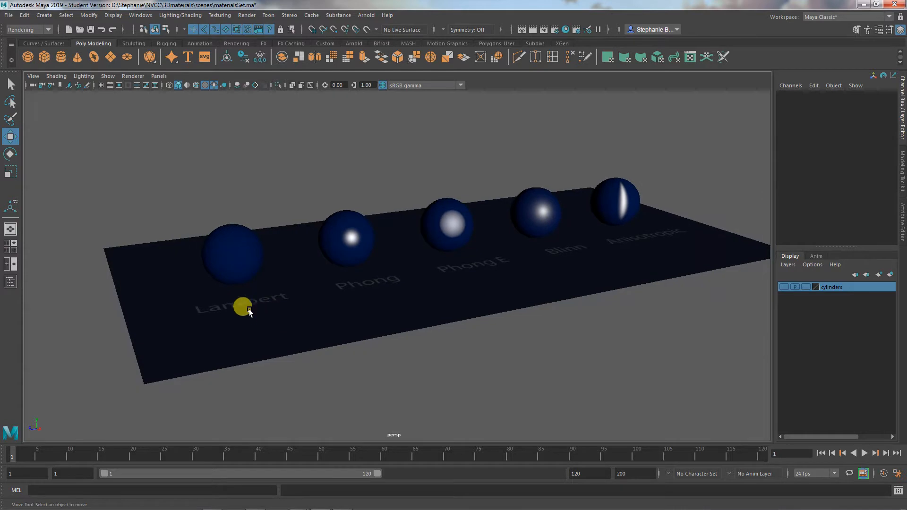
{"action": "left_click", "coordinate": [238, 263]}
{"action": "left_click", "coordinate": [900, 218]}
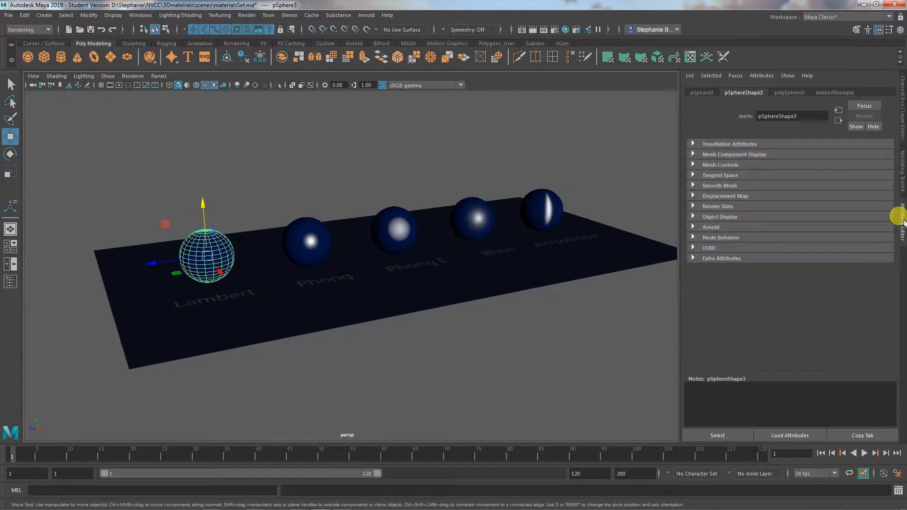
{"action": "left_click", "coordinate": [835, 93]}
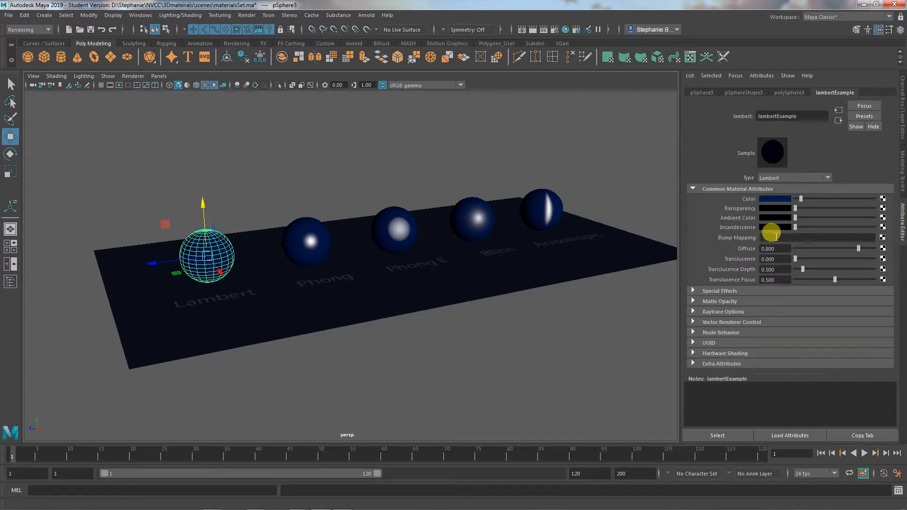
{"action": "left_click", "coordinate": [390, 386]}
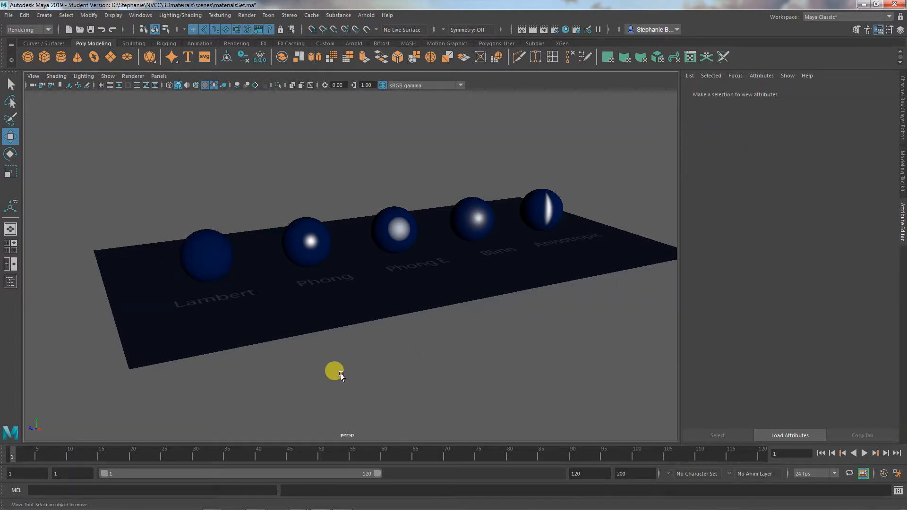
- Select the directional light above the spheres and view its attributes and position relative to them
{"action": "left_click_drag", "start_coordinate": [337, 373], "coordinate": [492, 197], "text": "alt"}
{"action": "left_click", "coordinate": [491, 191]}
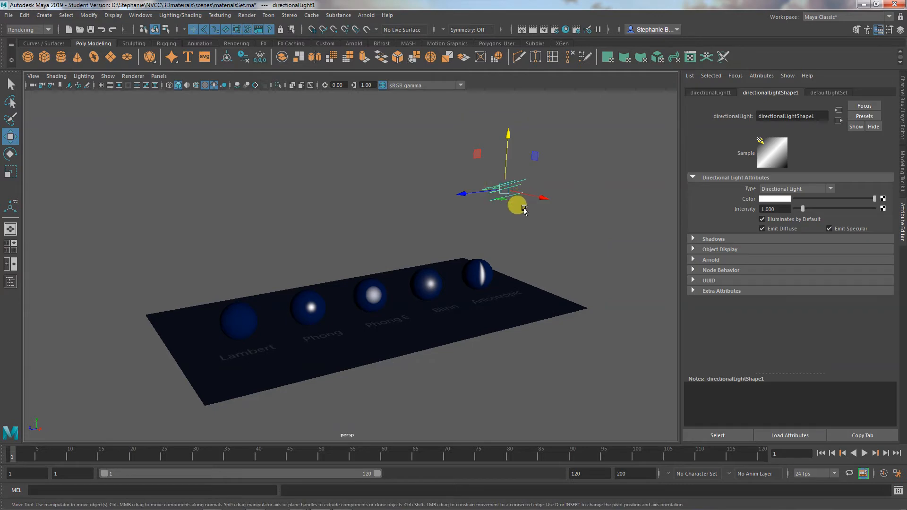
{"action": "left_click_drag", "start_coordinate": [500, 304], "coordinate": [505, 324], "text": "alt"}
- Display the viewport with textured shading and set its lighting to Use All Lights
{"action": "key", "text": "6"}
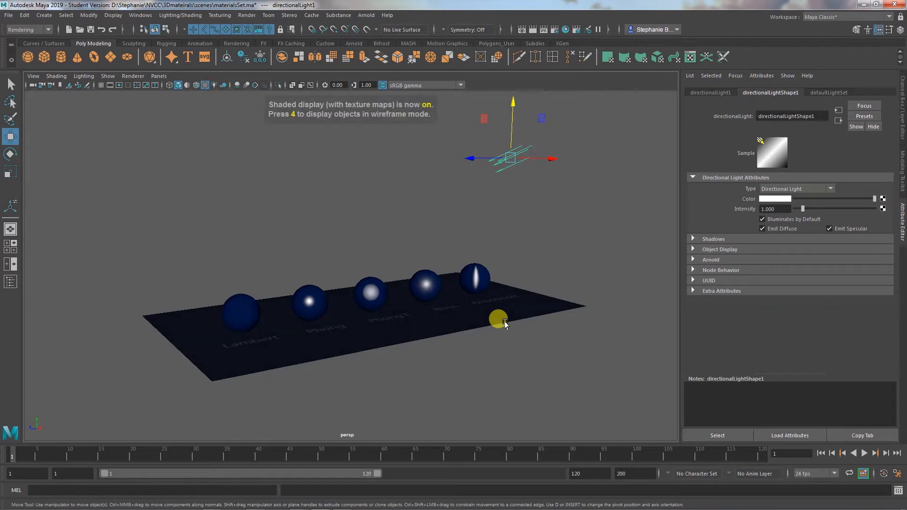
{"action": "left_click", "coordinate": [105, 76]}
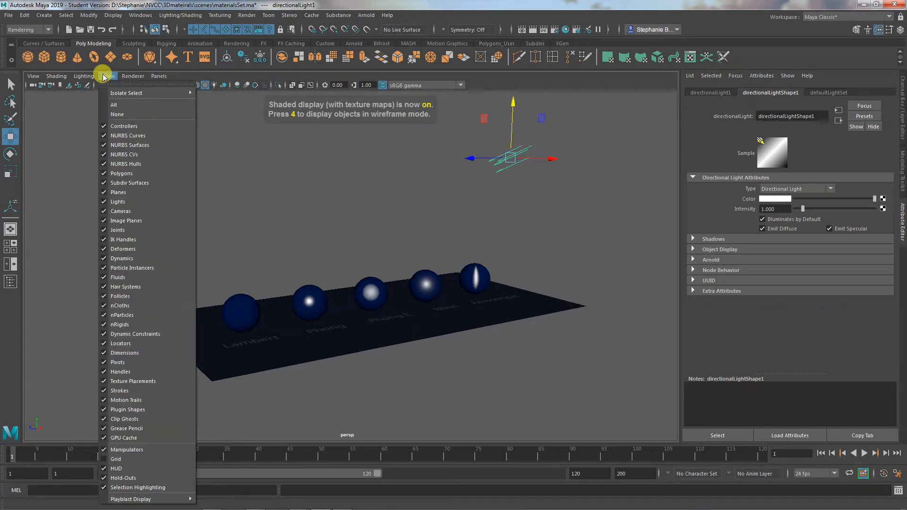
{"action": "left_click", "coordinate": [305, 159]}
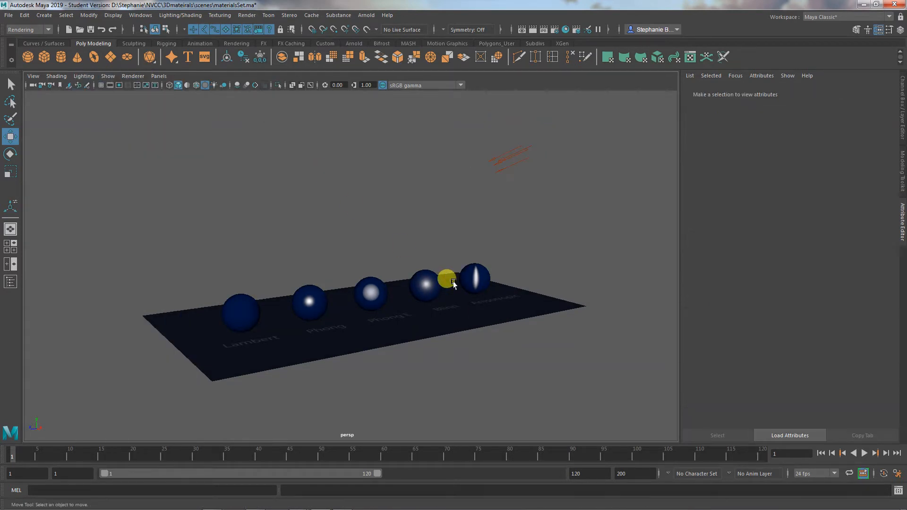
{"action": "mouse_move", "coordinate": [447, 278]}
{"action": "left_mouse_down", "text": "alt"}
{"action": "mouse_move", "coordinate": [356, 283]}
{"action": "mouse_move", "coordinate": [323, 274]}
{"action": "mouse_move", "coordinate": [454, 289]}
{"action": "left_mouse_up", "text": "alt"}
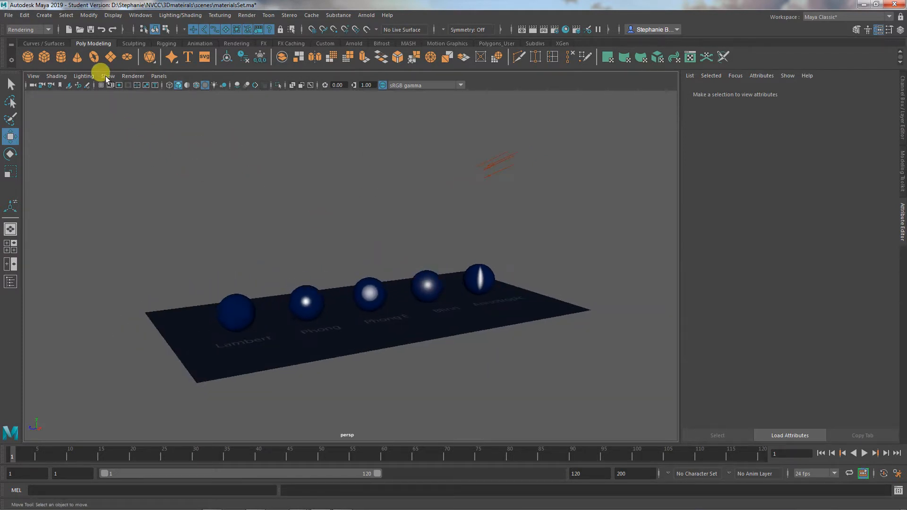
{"action": "left_click", "coordinate": [105, 76]}
{"action": "mouse_move", "coordinate": [86, 75]}
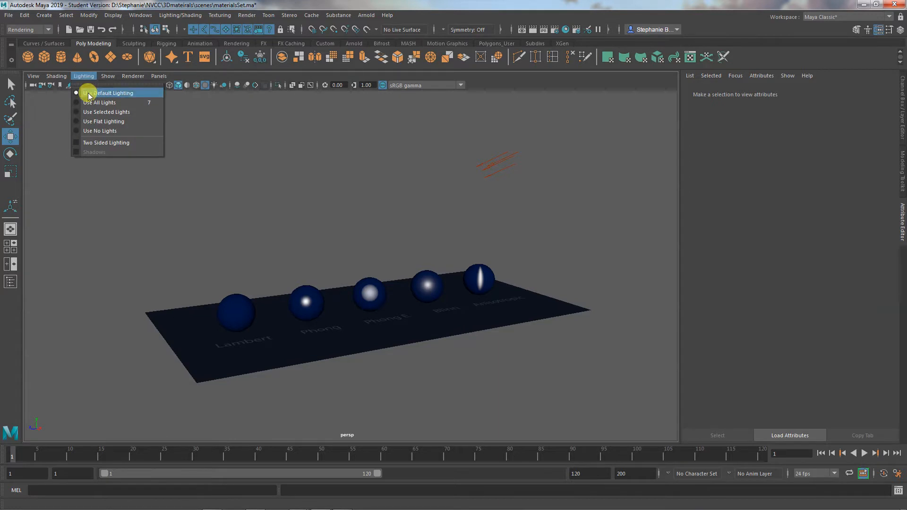
{"action": "left_click", "coordinate": [93, 103]}
{"action": "mouse_move", "coordinate": [245, 204]}
{"action": "left_mouse_down", "text": "alt"}
{"action": "mouse_move", "coordinate": [255, 199]}
{"action": "mouse_move", "coordinate": [247, 207]}
{"action": "left_mouse_up", "text": "alt"}
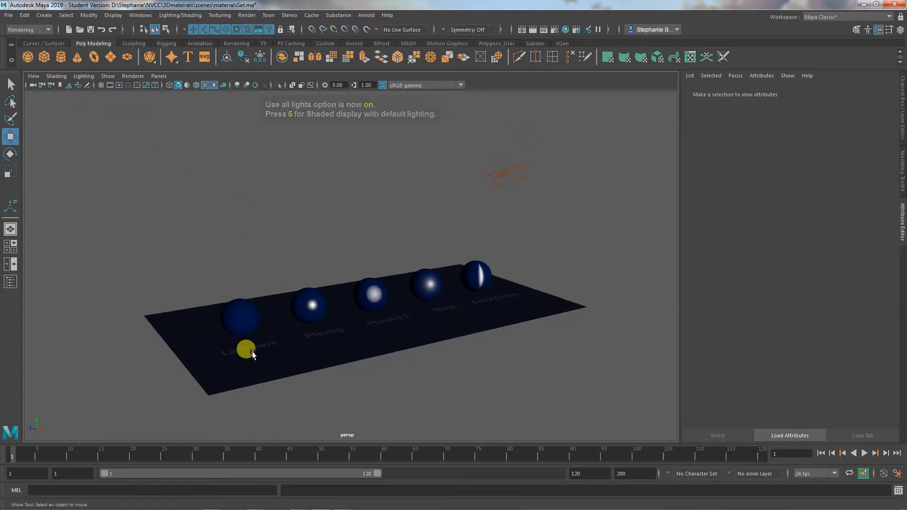
- Examine the surface shading of the Lambert sphere against the Phong sphere from several angles under the directional light
{"action": "right_click_drag", "start_coordinate": [245, 348], "coordinate": [466, 301], "text": "alt"}
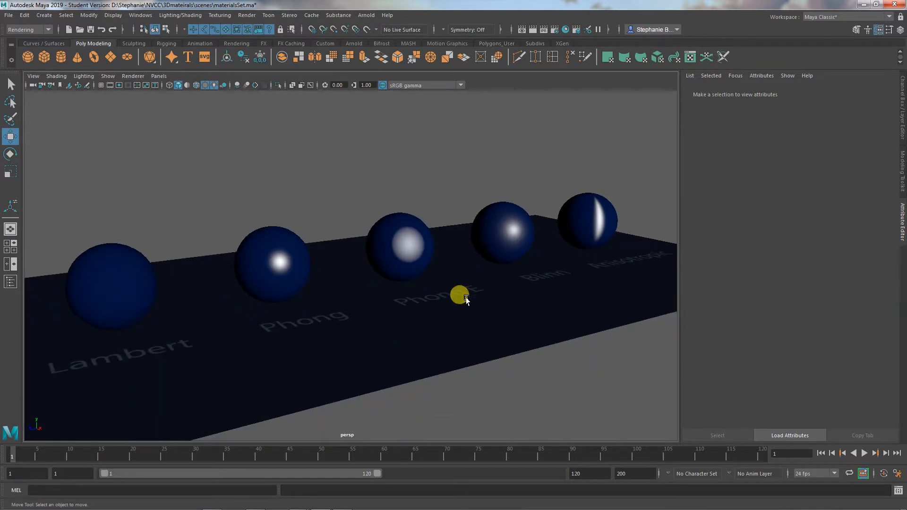
{"action": "middle_click_drag", "start_coordinate": [472, 284], "coordinate": [465, 275], "text": "alt"}
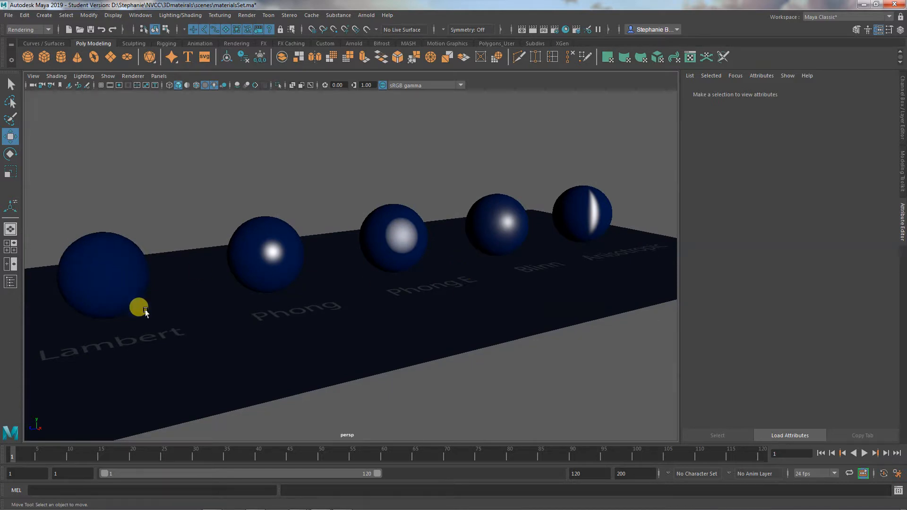
{"action": "middle_click_drag", "start_coordinate": [177, 319], "coordinate": [239, 319], "text": "alt"}
{"action": "mouse_move", "coordinate": [239, 319]}
{"action": "left_mouse_down", "text": "alt"}
{"action": "mouse_move", "coordinate": [295, 317]}
{"action": "mouse_move", "coordinate": [216, 317]}
{"action": "mouse_move", "coordinate": [228, 317]}
{"action": "left_mouse_up", "text": "alt"}
{"action": "middle_click_drag", "start_coordinate": [250, 318], "coordinate": [141, 331], "text": "alt"}
{"action": "right_click_drag", "start_coordinate": [167, 328], "coordinate": [215, 328], "text": "alt"}
{"action": "middle_click_drag", "start_coordinate": [212, 326], "coordinate": [207, 340], "text": "alt"}
{"action": "right_click_drag", "start_coordinate": [217, 338], "coordinate": [229, 337], "text": "alt"}
{"action": "middle_click_drag", "start_coordinate": [230, 336], "coordinate": [220, 336], "text": "alt"}
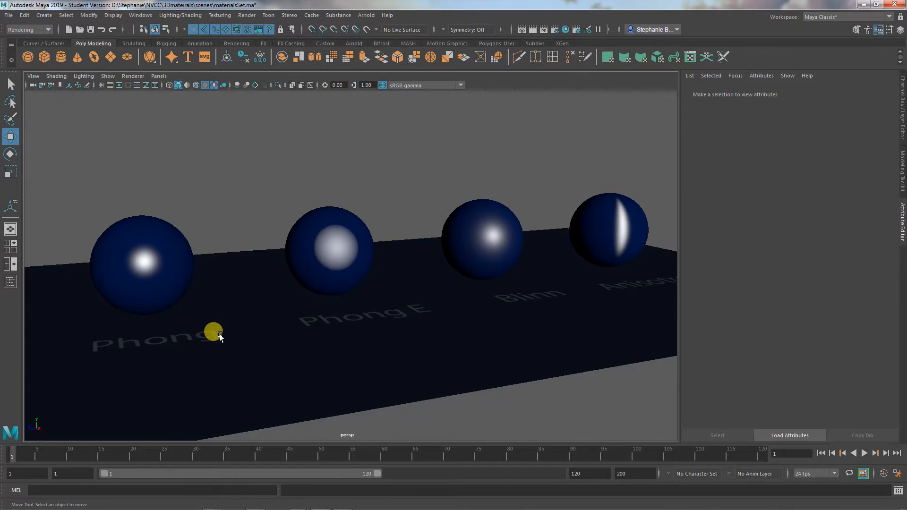
- Compare the size and softness of the specular highlights on the Phong, Phong E and Blinn spheres up close
{"action": "middle_click_drag", "start_coordinate": [374, 330], "coordinate": [402, 330], "text": "alt"}
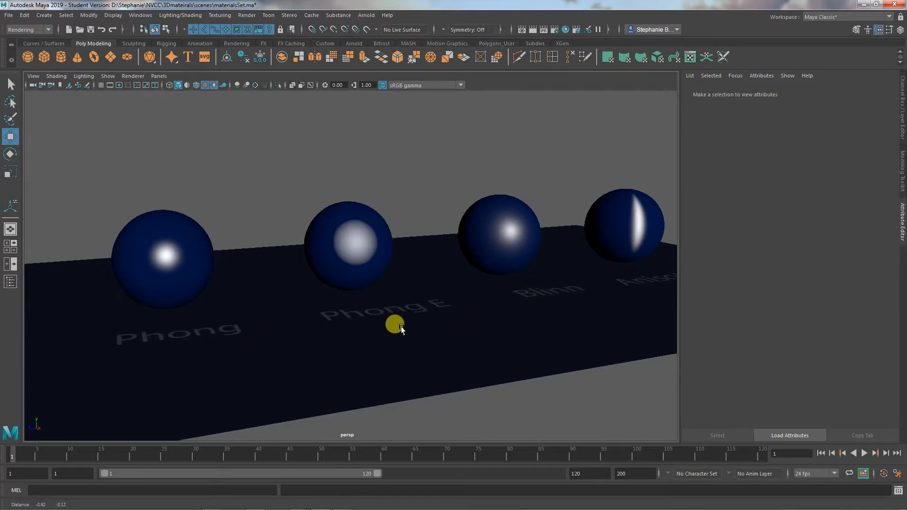
{"action": "mouse_move", "coordinate": [402, 330]}
{"action": "right_mouse_down", "text": "alt"}
{"action": "mouse_move", "coordinate": [387, 329]}
{"action": "mouse_move", "coordinate": [416, 333]}
{"action": "right_mouse_up", "text": "alt"}
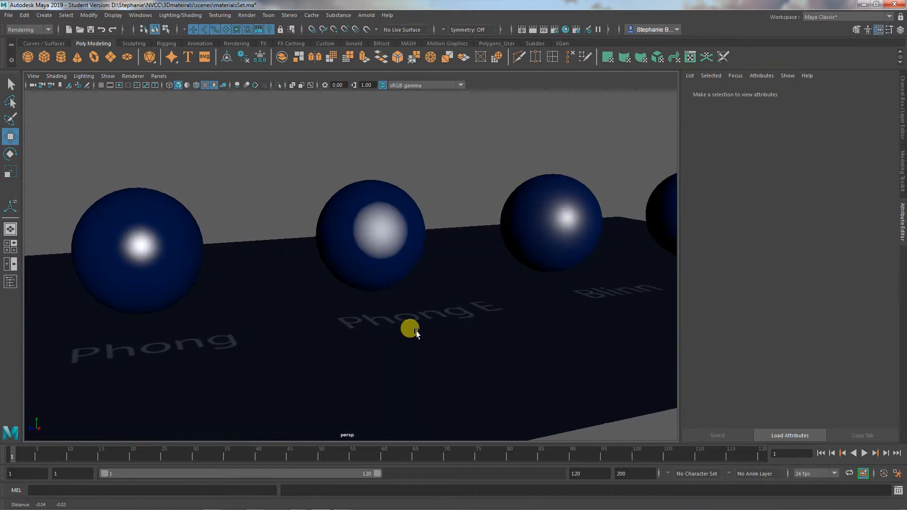
{"action": "middle_click_drag", "start_coordinate": [417, 333], "coordinate": [419, 319], "text": "alt"}
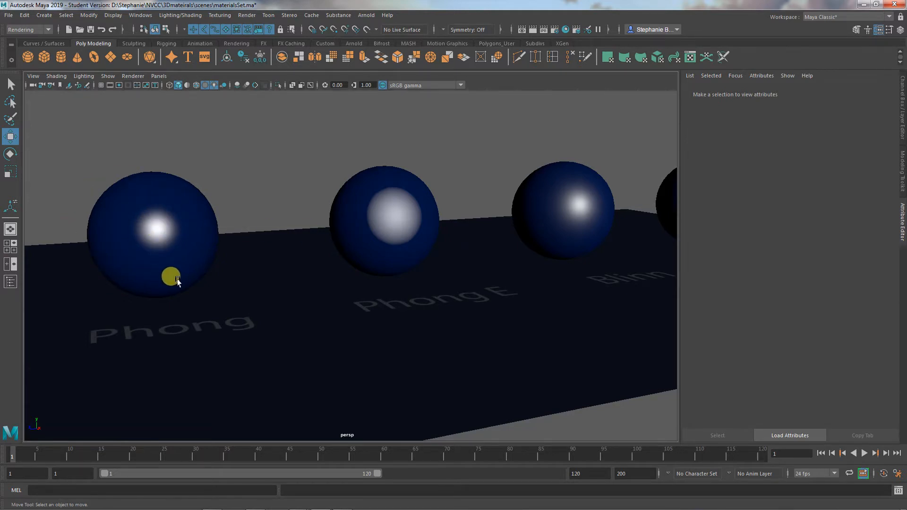
{"action": "mouse_move", "coordinate": [177, 281]}
{"action": "left_mouse_down", "text": "alt"}
{"action": "mouse_move", "coordinate": [196, 277]}
{"action": "mouse_move", "coordinate": [183, 282]}
{"action": "left_mouse_up", "text": "alt"}
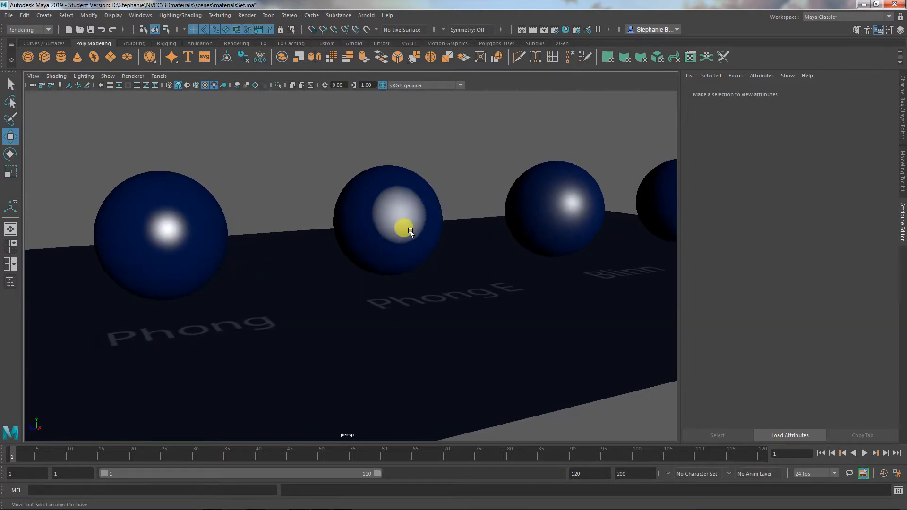
{"action": "mouse_move", "coordinate": [429, 257]}
{"action": "left_mouse_down", "text": "alt"}
{"action": "mouse_move", "coordinate": [422, 267]}
{"action": "mouse_move", "coordinate": [425, 258]}
{"action": "left_mouse_up", "text": "alt"}
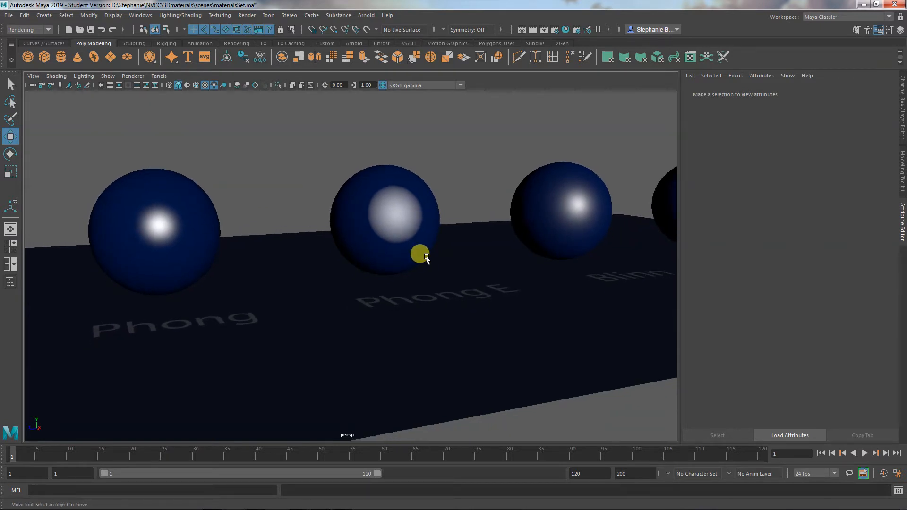
{"action": "left_click_drag", "start_coordinate": [427, 297], "coordinate": [427, 294], "text": "alt"}
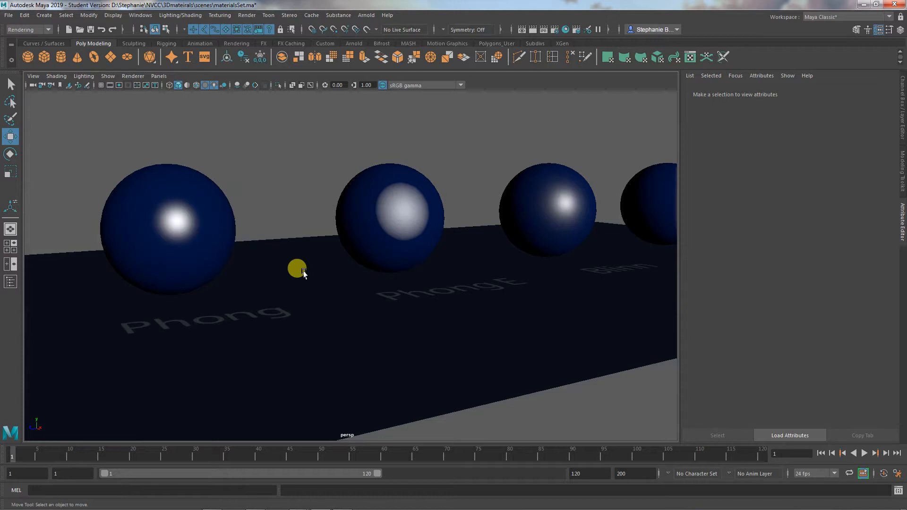
{"action": "middle_click_drag", "start_coordinate": [354, 290], "coordinate": [376, 291], "text": "alt"}
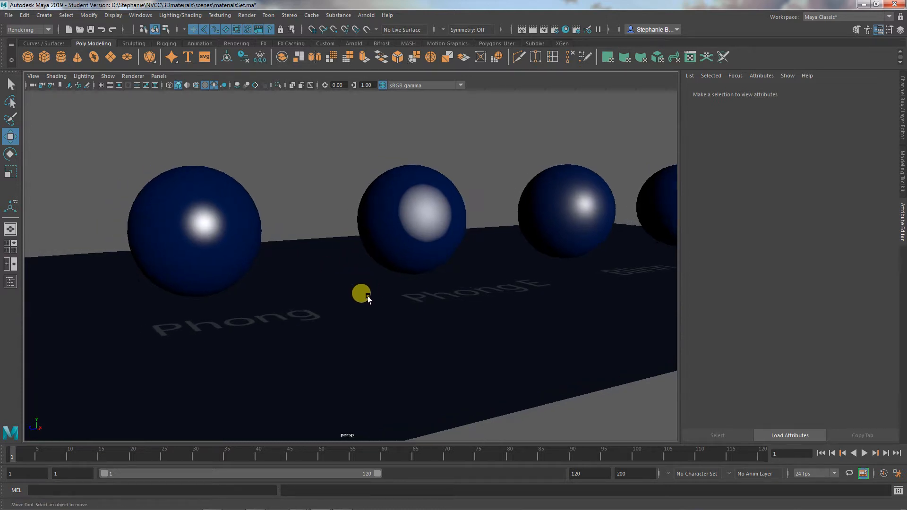
{"action": "mouse_move", "coordinate": [368, 298]}
{"action": "left_mouse_down", "text": "alt"}
{"action": "mouse_move", "coordinate": [350, 304]}
{"action": "mouse_move", "coordinate": [361, 300]}
{"action": "left_mouse_up", "text": "alt"}
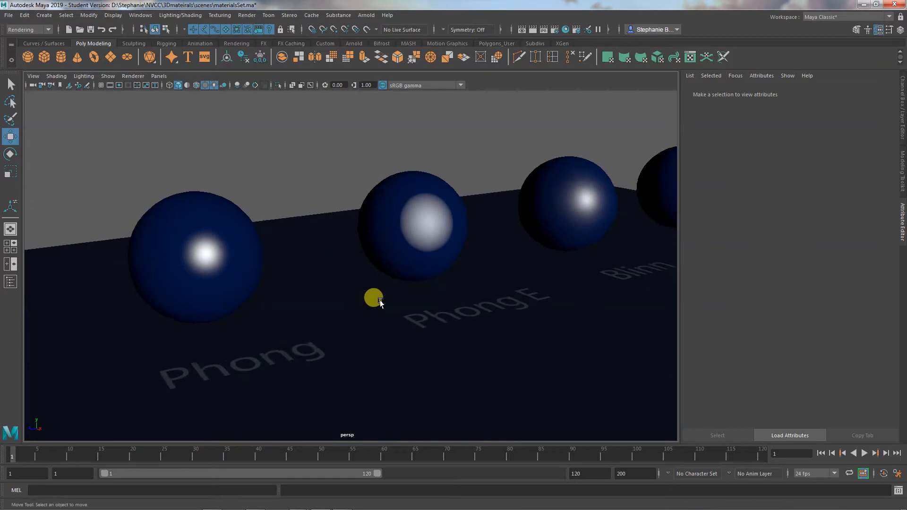
{"action": "right_click_drag", "start_coordinate": [380, 299], "coordinate": [325, 298], "text": "alt"}
{"action": "left_click_drag", "start_coordinate": [355, 305], "coordinate": [326, 297], "text": "alt"}
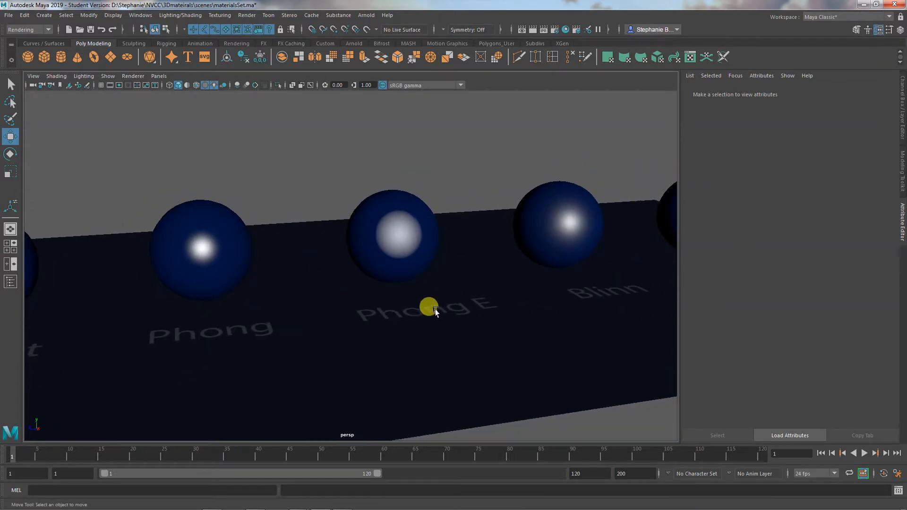
{"action": "left_click_drag", "start_coordinate": [435, 310], "coordinate": [439, 304], "text": "alt"}
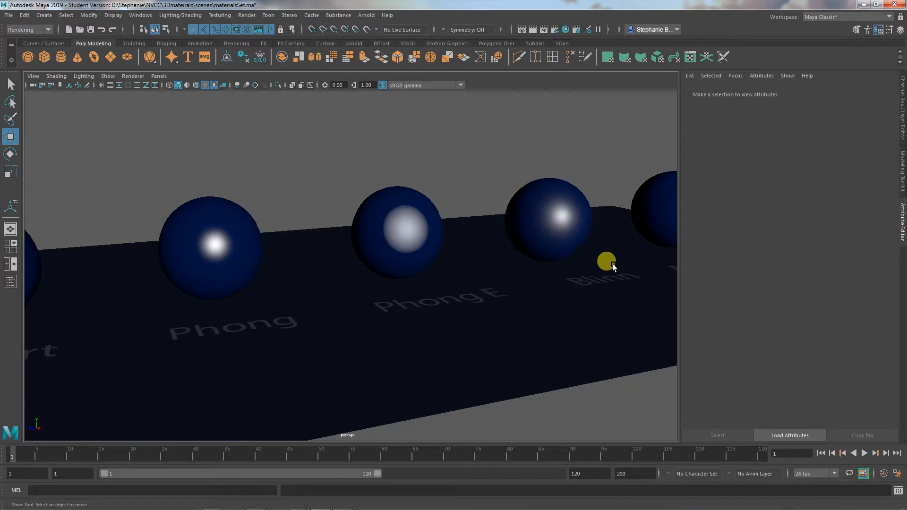
- Lower the Cosine Power of the Phong sphere's phong1 material to about 4.5, raise it to 100, and check the highlight with the sphere deselected
{"action": "left_click", "coordinate": [217, 250]}
{"action": "left_click", "coordinate": [829, 93]}
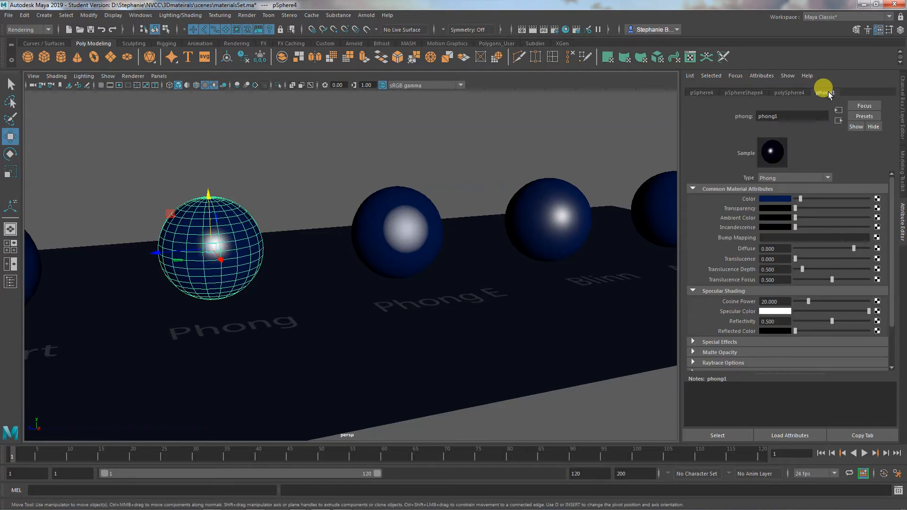
{"action": "scroll", "coordinate": [807, 271], "scroll_direction": "down", "scroll_amount": 1}
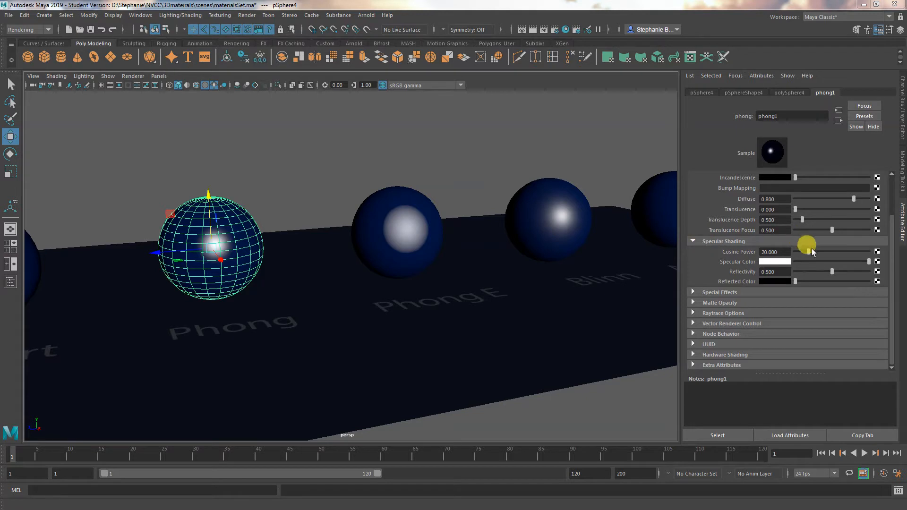
{"action": "mouse_move", "coordinate": [808, 251]}
{"action": "left_mouse_down"}
{"action": "mouse_move", "coordinate": [854, 247]}
{"action": "mouse_move", "coordinate": [783, 264]}
{"action": "mouse_move", "coordinate": [797, 265]}
{"action": "left_mouse_up"}
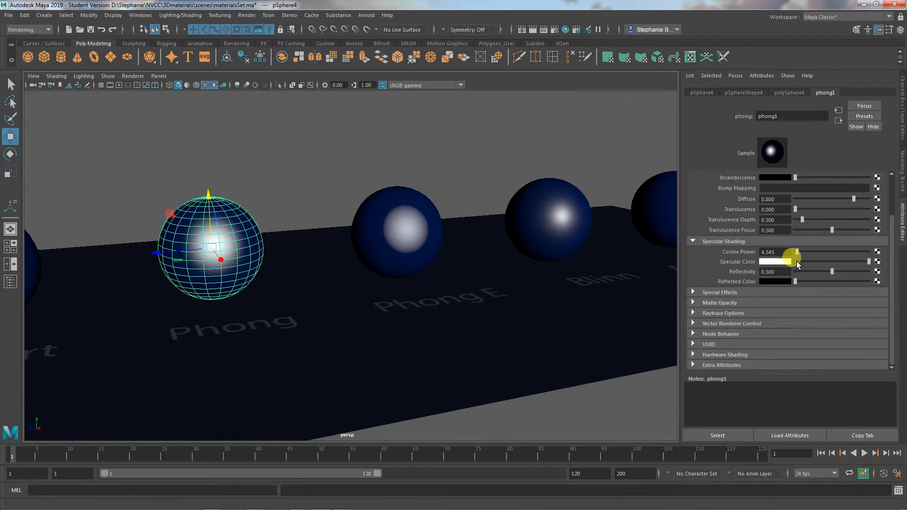
{"action": "left_click_drag", "start_coordinate": [797, 262], "coordinate": [855, 256]}
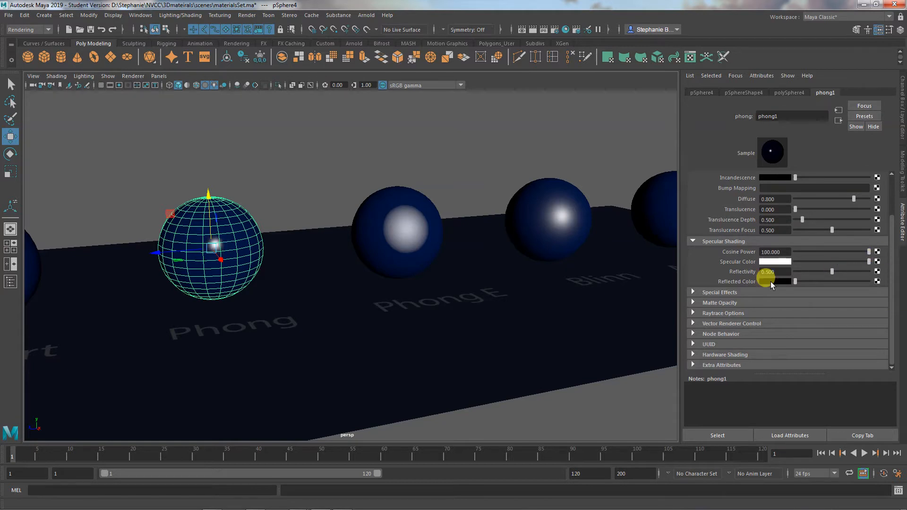
{"action": "left_click", "coordinate": [577, 395]}
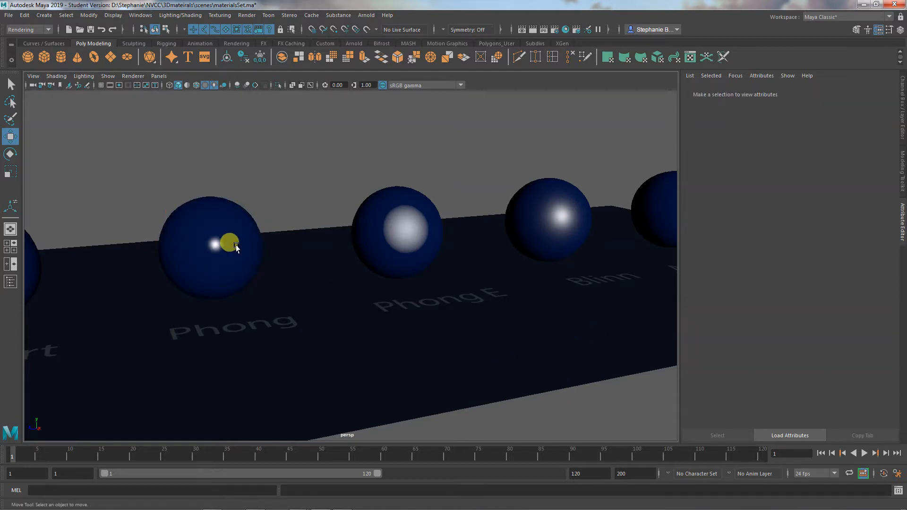
{"action": "left_click", "coordinate": [235, 247]}
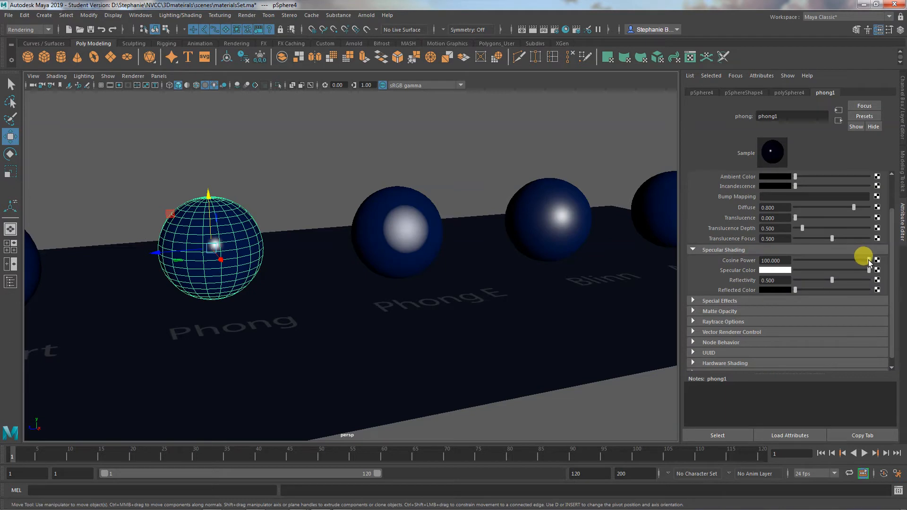
- Lower the Cosine Power of the Phong sphere's phong1 material to 2 and check the broadened highlight with the sphere deselected
{"action": "left_click_drag", "start_coordinate": [869, 262], "coordinate": [789, 266]}
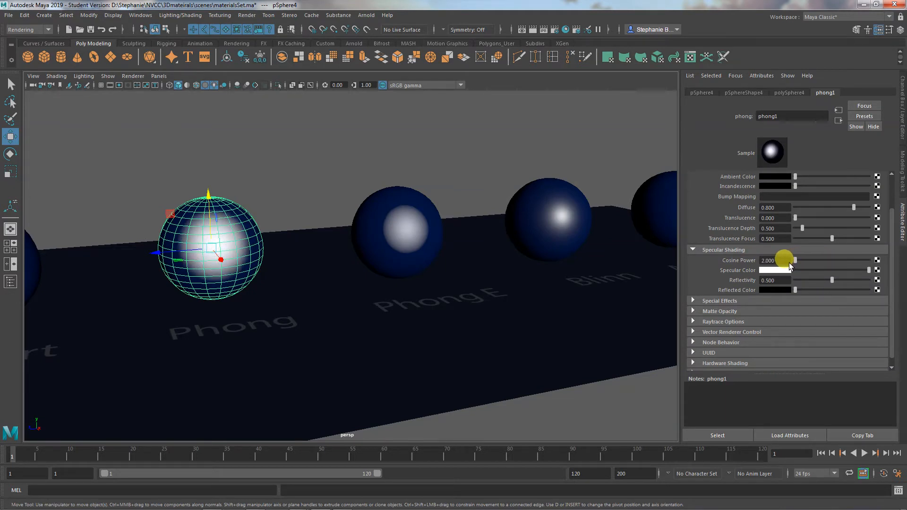
{"action": "left_click", "coordinate": [644, 391]}
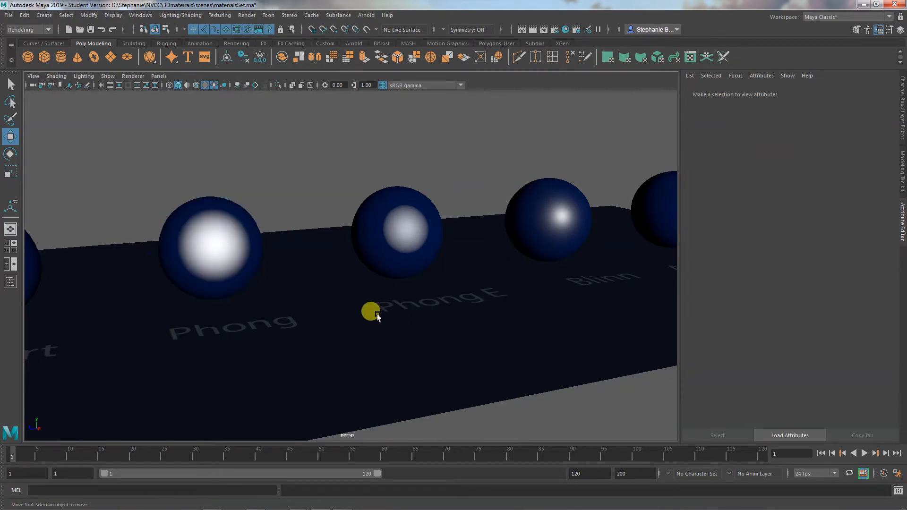
{"action": "mouse_move", "coordinate": [377, 315]}
{"action": "left_mouse_down", "text": "alt"}
{"action": "mouse_move", "coordinate": [409, 312]}
{"action": "mouse_move", "coordinate": [383, 314]}
{"action": "left_mouse_up", "text": "alt"}
- Set the Cosine Power of the Phong sphere's phong1 material to 20
{"action": "left_click", "coordinate": [220, 240]}
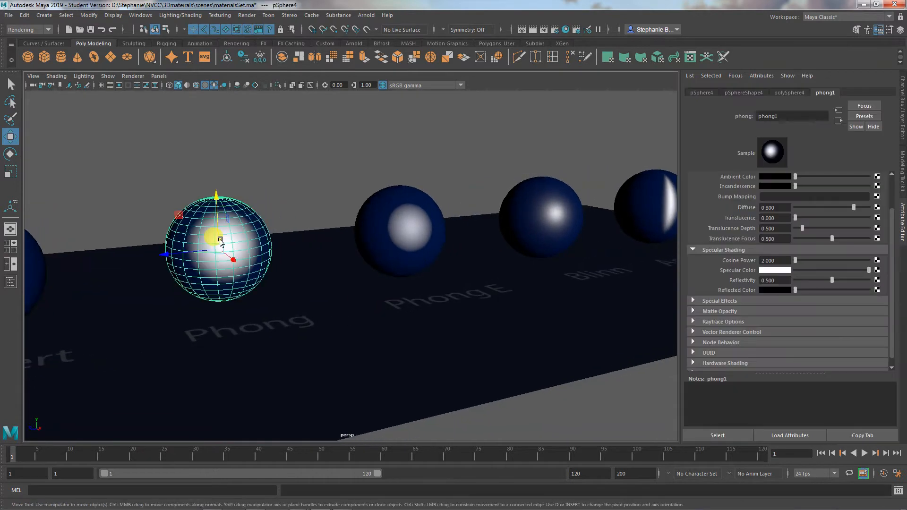
{"action": "left_click_drag", "start_coordinate": [796, 263], "coordinate": [807, 262]}
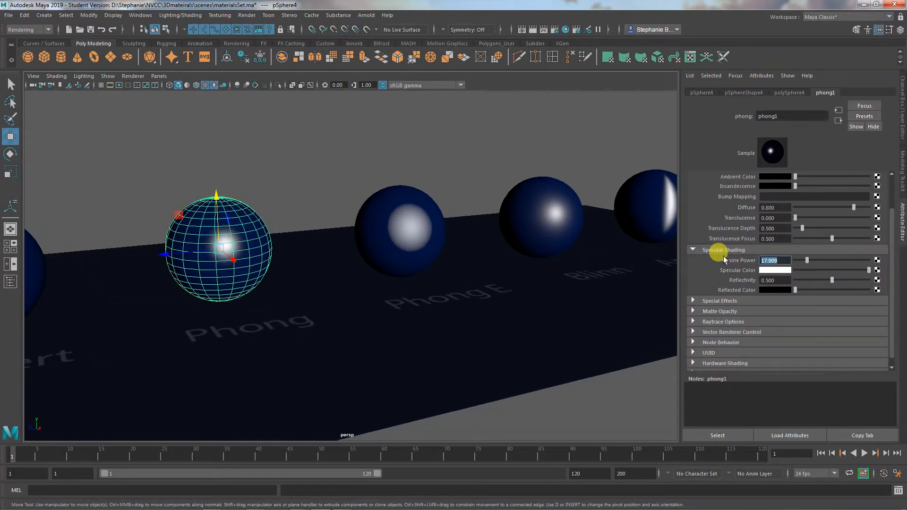
{"action": "key", "text": "Return"}
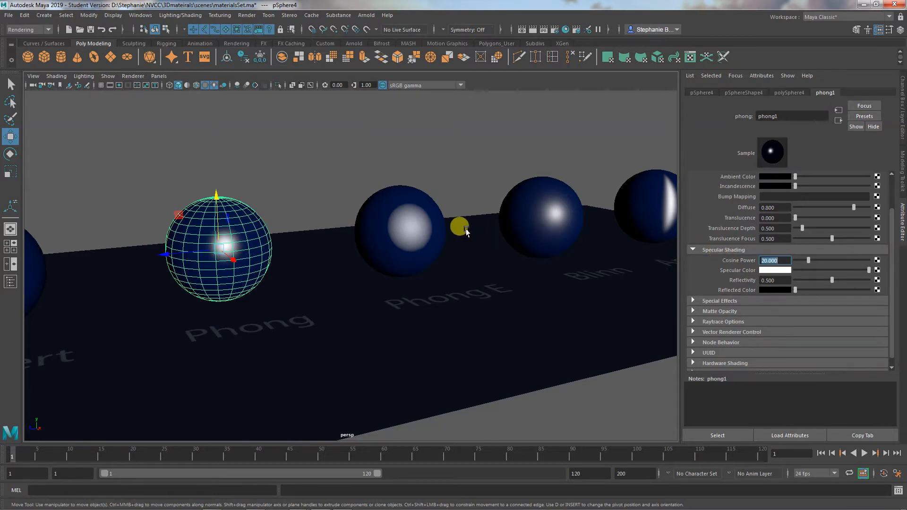
- Show the specular shading attributes of the Phong E sphere's phongE1 material and compare its highlight with the neighbouring spheres
{"action": "left_click", "coordinate": [408, 222]}
{"action": "middle_click_drag", "start_coordinate": [539, 324], "coordinate": [499, 332], "text": "alt"}
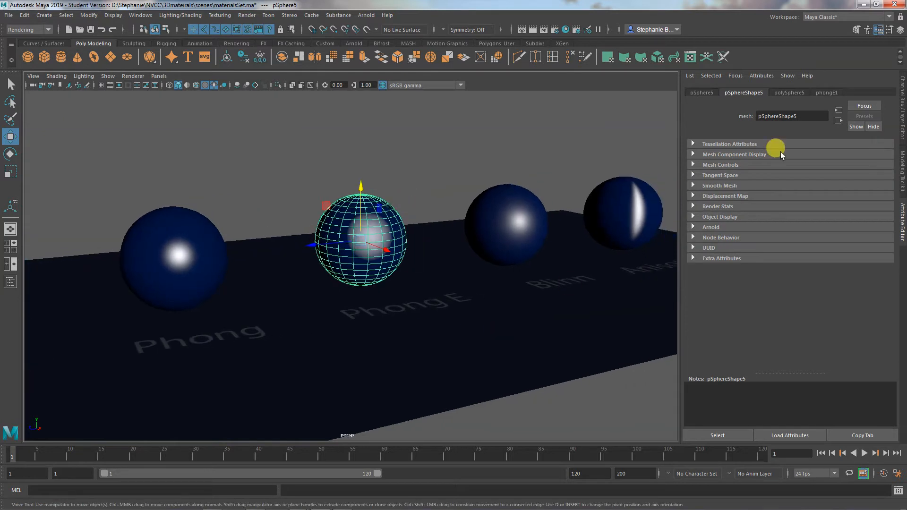
{"action": "left_click", "coordinate": [825, 93]}
{"action": "scroll", "coordinate": [784, 293], "scroll_direction": "down", "scroll_amount": 2}
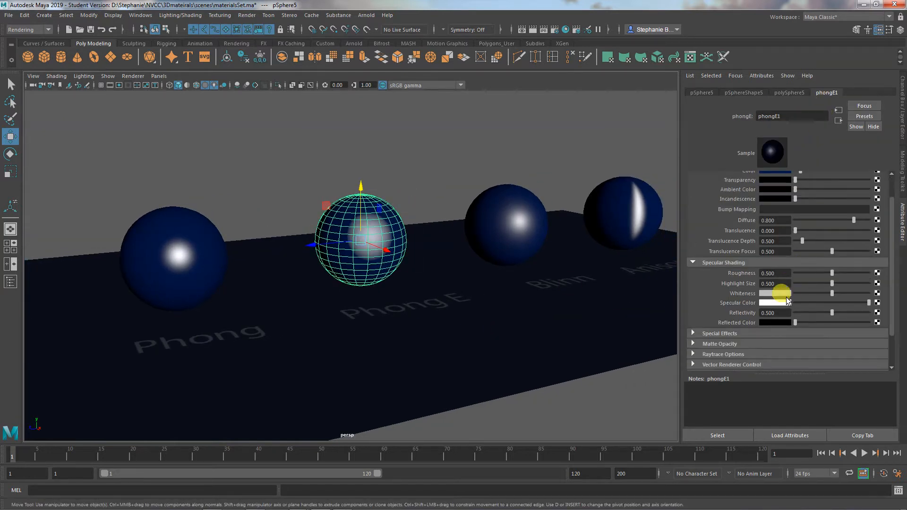
{"action": "left_click_drag", "start_coordinate": [523, 354], "coordinate": [514, 348], "text": "alt"}
{"action": "middle_click_drag", "start_coordinate": [513, 348], "coordinate": [548, 357], "text": "alt"}
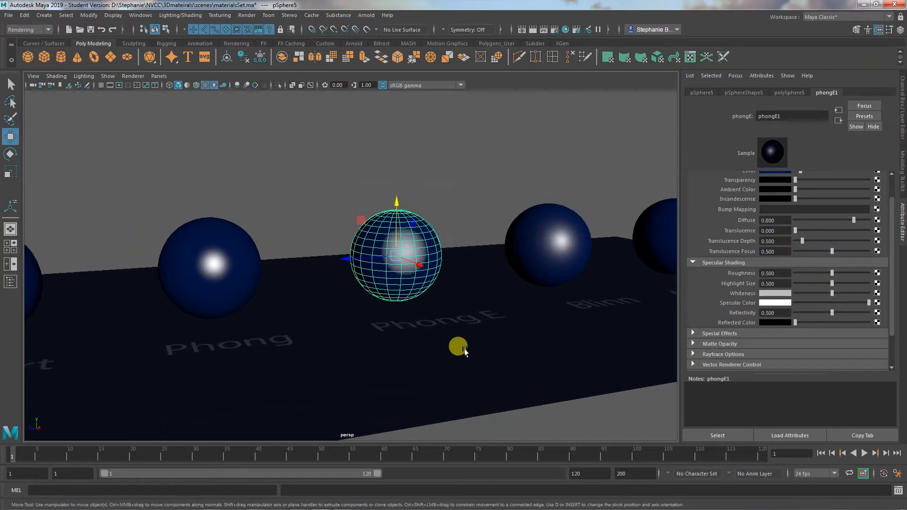
{"action": "right_click_drag", "start_coordinate": [463, 351], "coordinate": [524, 355], "text": "alt"}
{"action": "middle_click_drag", "start_coordinate": [524, 355], "coordinate": [496, 345], "text": "alt"}
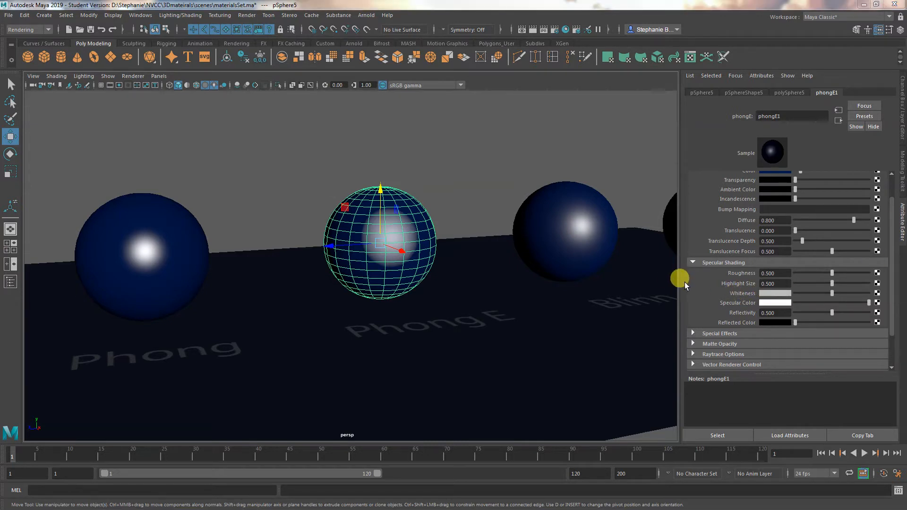
- Set the Whiteness of the phongE1 material to bright blue (H 232, S 1, V 1) and check the highlight with the sphere deselected
{"action": "left_click", "coordinate": [780, 294]}
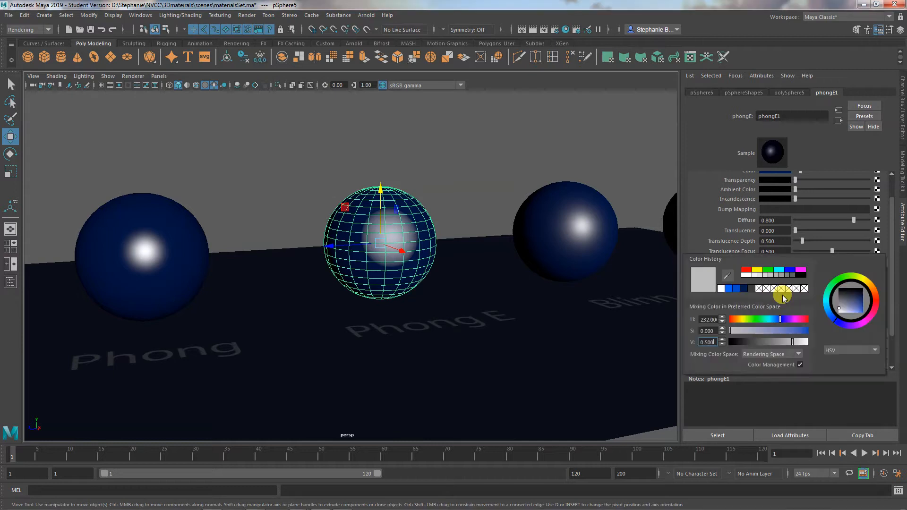
{"action": "left_click", "coordinate": [730, 289]}
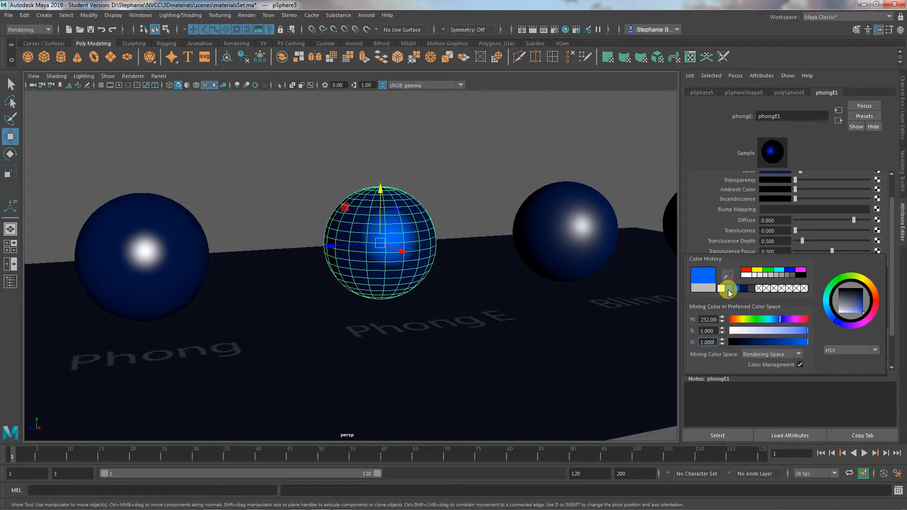
{"action": "left_click", "coordinate": [731, 289]}
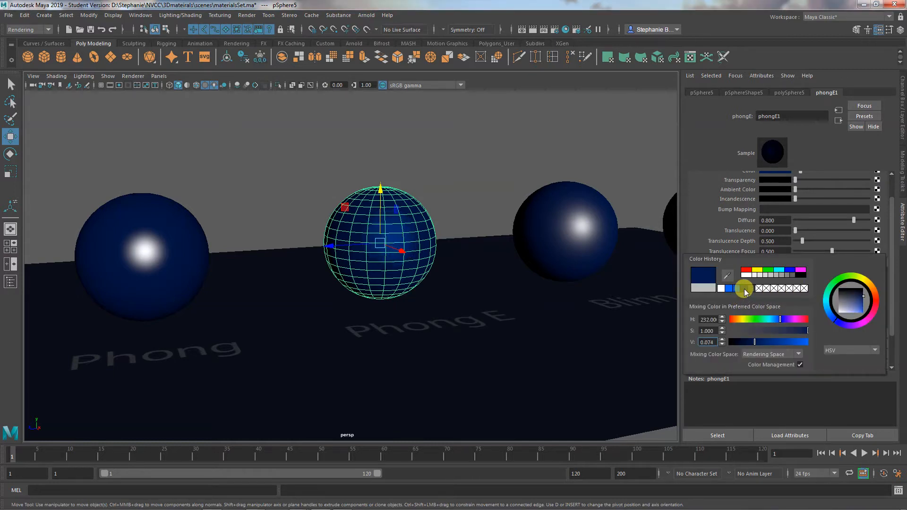
{"action": "left_click", "coordinate": [730, 289]}
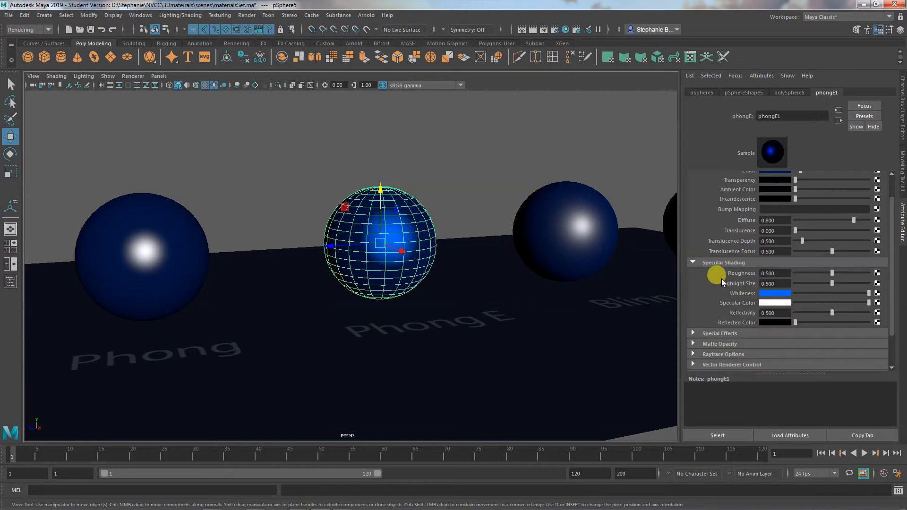
{"action": "left_click", "coordinate": [453, 176]}
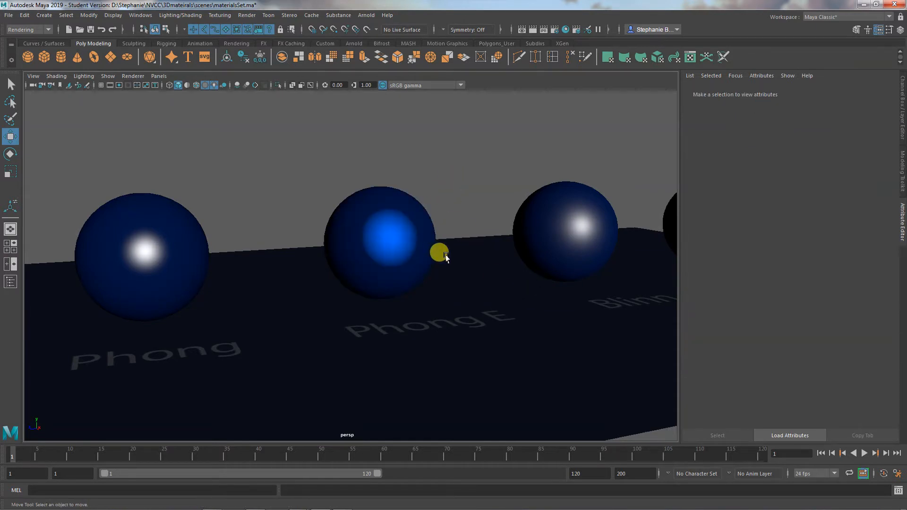
{"action": "mouse_move", "coordinate": [445, 256]}
{"action": "left_mouse_down", "text": "alt"}
{"action": "mouse_move", "coordinate": [469, 257]}
{"action": "mouse_move", "coordinate": [443, 256]}
{"action": "left_mouse_up", "text": "alt"}
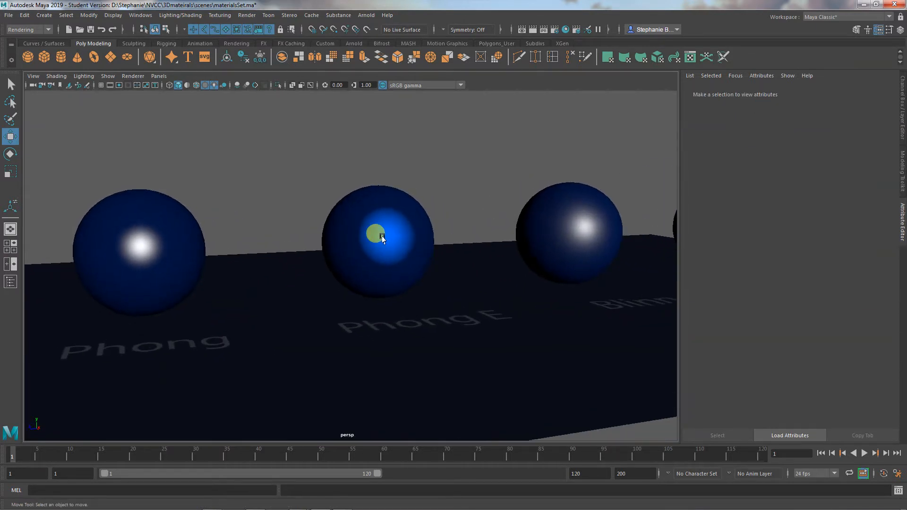
- Adjust the phongE1 material to a Highlight Size of about 0.675 and a Roughness of about 0.162, then inspect the deselected sphere
{"action": "left_click", "coordinate": [382, 238]}
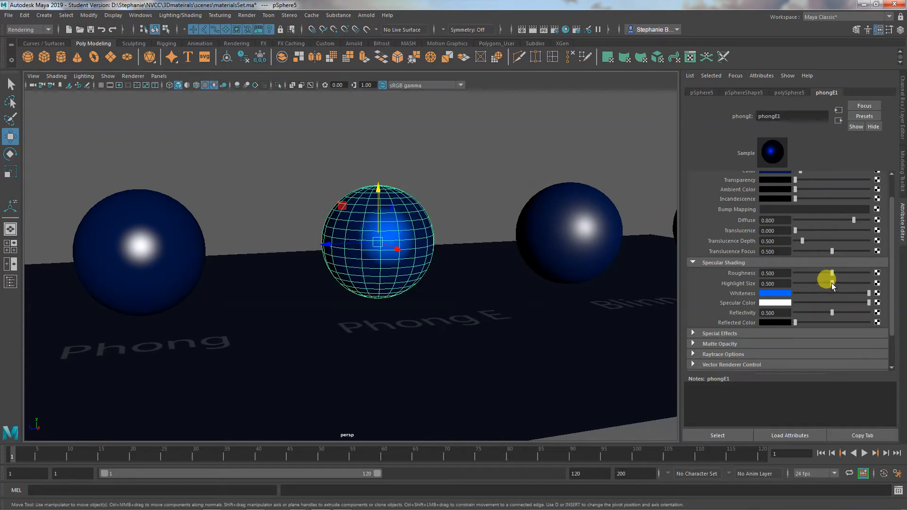
{"action": "mouse_move", "coordinate": [831, 283]}
{"action": "left_mouse_down"}
{"action": "mouse_move", "coordinate": [806, 285]}
{"action": "mouse_move", "coordinate": [838, 287]}
{"action": "mouse_move", "coordinate": [800, 285]}
{"action": "mouse_move", "coordinate": [819, 284]}
{"action": "left_mouse_up"}
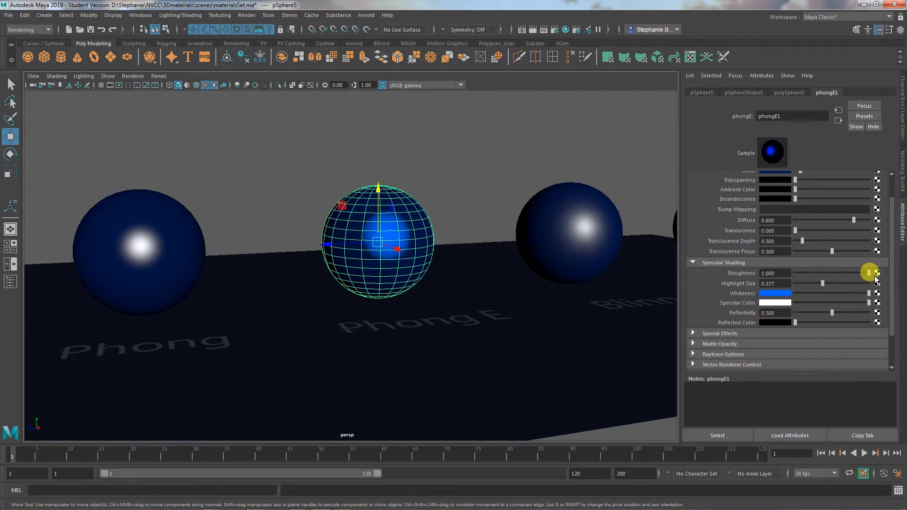
{"action": "left_click_drag", "start_coordinate": [874, 277], "coordinate": [835, 284]}
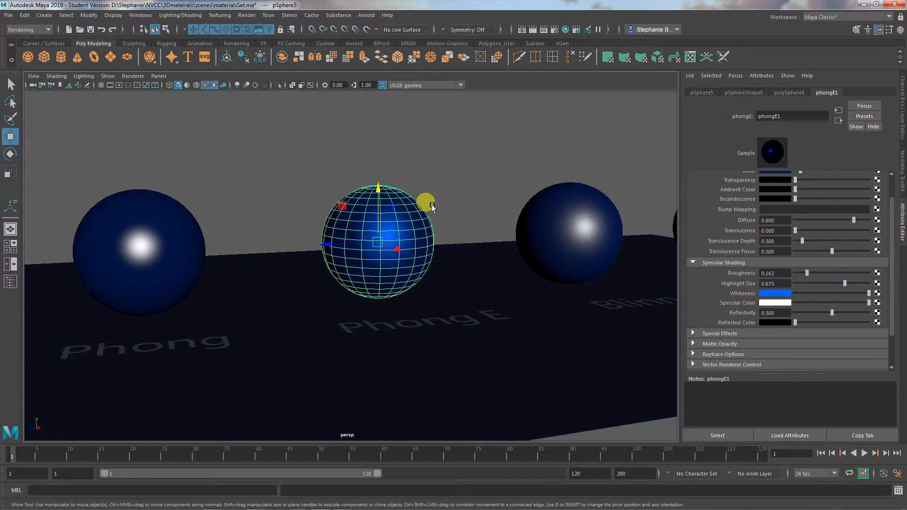
{"action": "left_click", "coordinate": [431, 206]}
{"action": "right_click_drag", "start_coordinate": [404, 277], "coordinate": [428, 286], "text": "alt"}
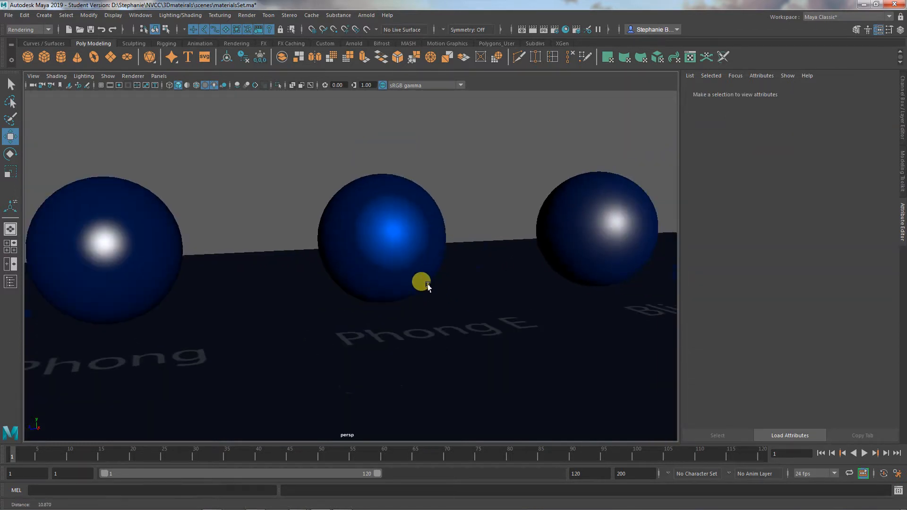
{"action": "mouse_move", "coordinate": [428, 286]}
{"action": "left_mouse_down", "text": "alt"}
{"action": "mouse_move", "coordinate": [508, 300]}
{"action": "mouse_move", "coordinate": [439, 294]}
{"action": "left_mouse_up", "text": "alt"}
- Set the Whiteness of the phongE1 material to white, lower its Roughness to about 0.013, and deselect the sphere
{"action": "left_click", "coordinate": [371, 231]}
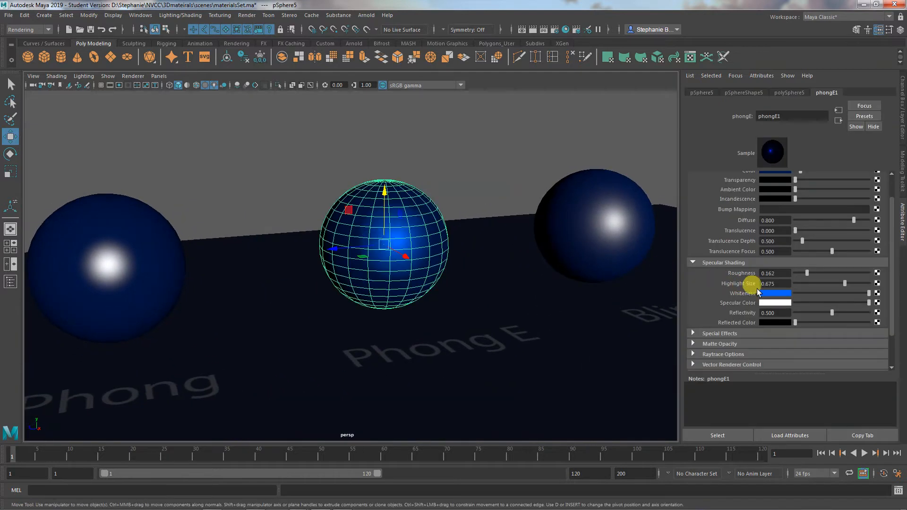
{"action": "left_click", "coordinate": [761, 292]}
{"action": "left_click", "coordinate": [722, 287]}
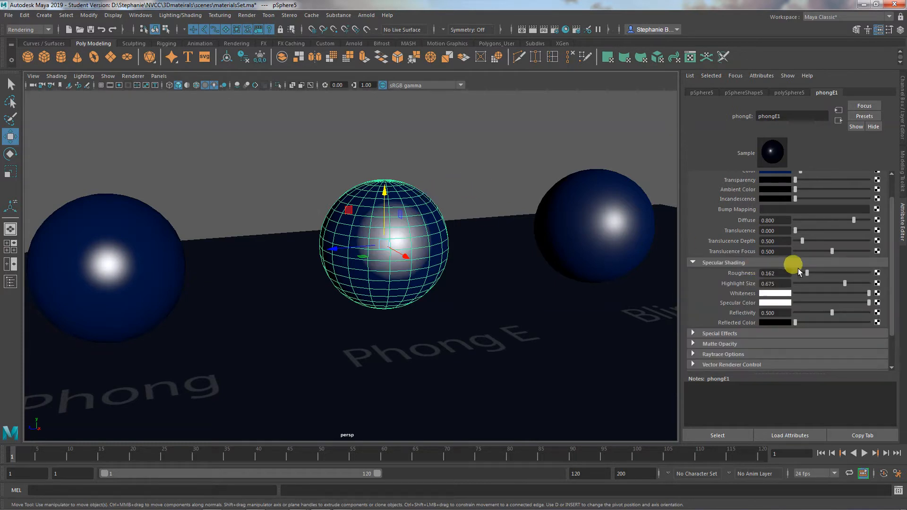
{"action": "left_click_drag", "start_coordinate": [804, 273], "coordinate": [796, 272]}
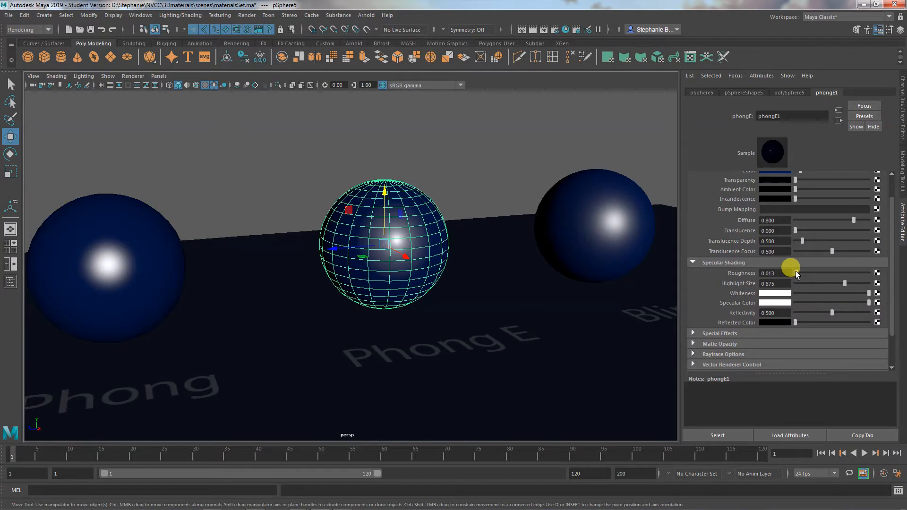
{"action": "left_click", "coordinate": [495, 144]}
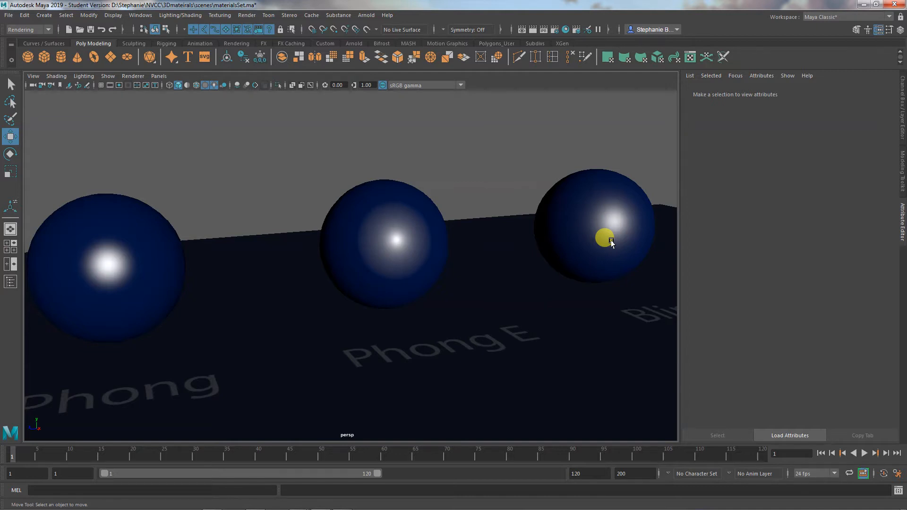
- Try dark blue and medium blue (H 232, S 1, V 0.576) as the phongE1 Whiteness and check the highlight with the sphere deselected
{"action": "left_click", "coordinate": [403, 231]}
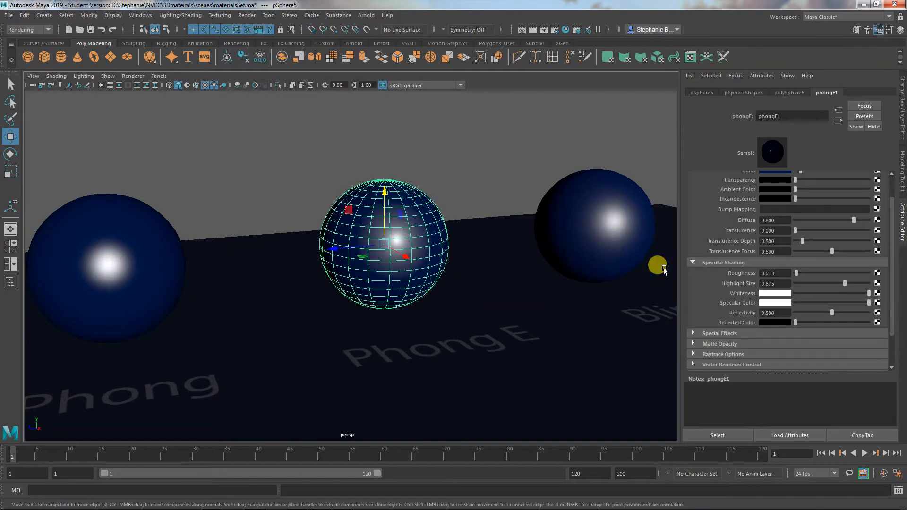
{"action": "left_click", "coordinate": [773, 293]}
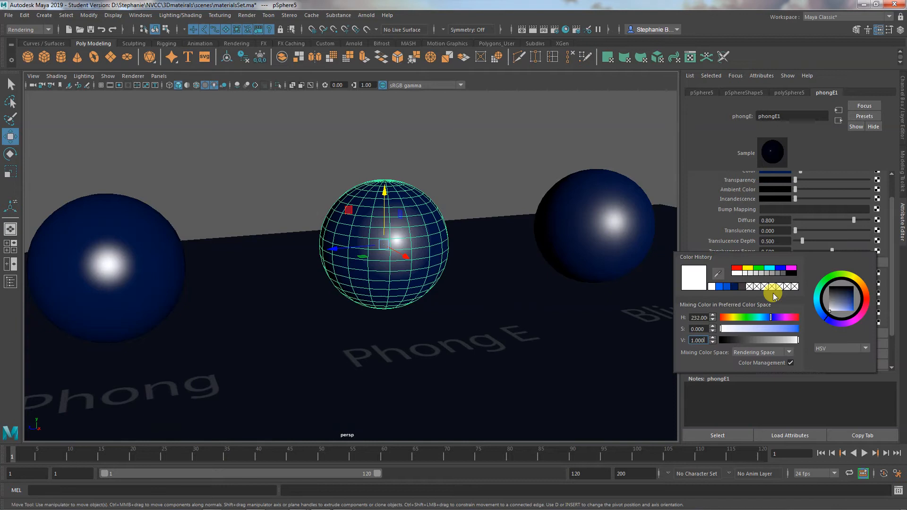
{"action": "left_click", "coordinate": [734, 286]}
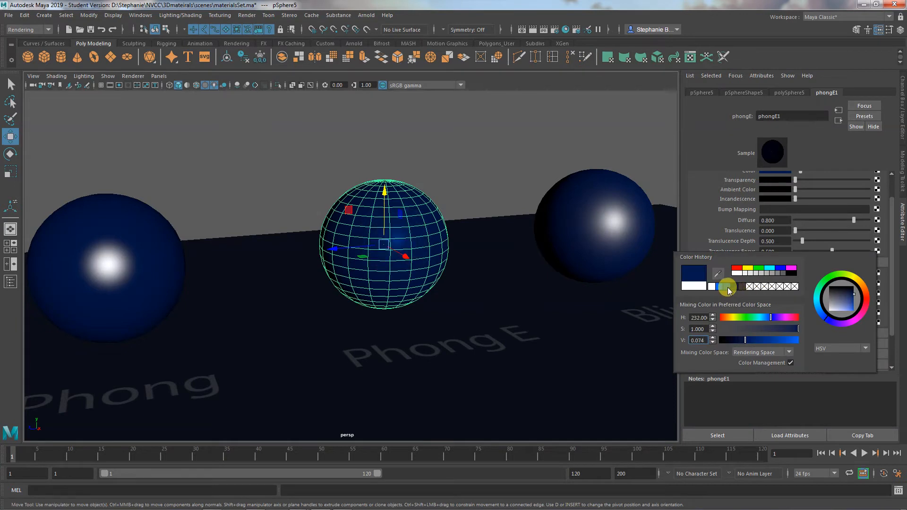
{"action": "left_click", "coordinate": [723, 287]}
{"action": "left_click", "coordinate": [456, 158]}
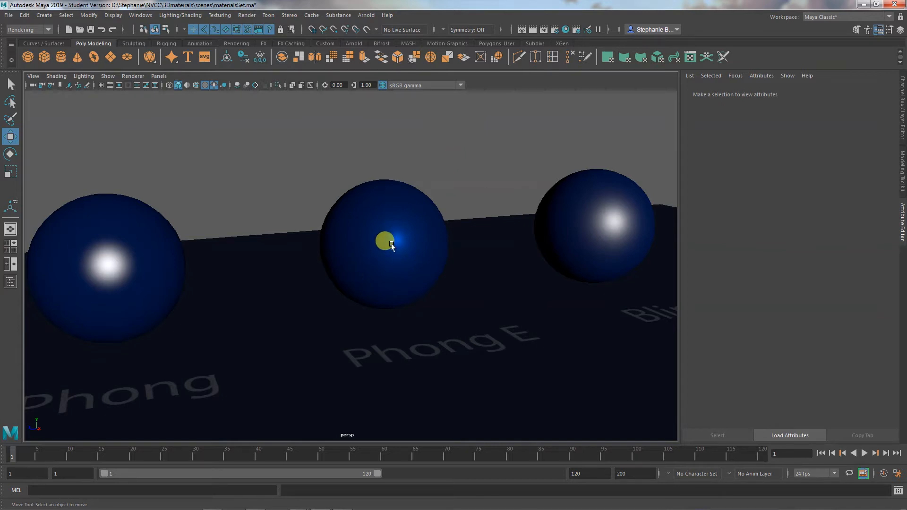
- Return the Whiteness of the Phong E sphere's material to white and deselect the sphere
{"action": "left_click", "coordinate": [408, 238]}
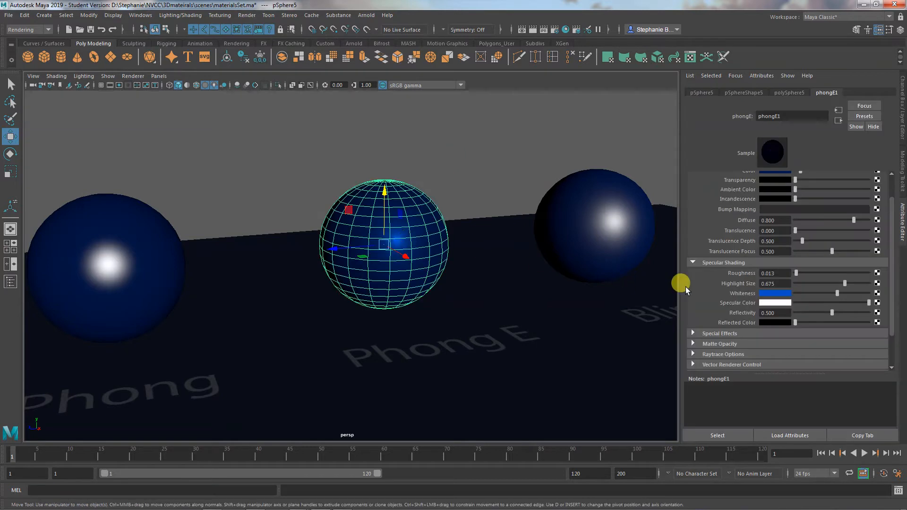
{"action": "left_click", "coordinate": [773, 293]}
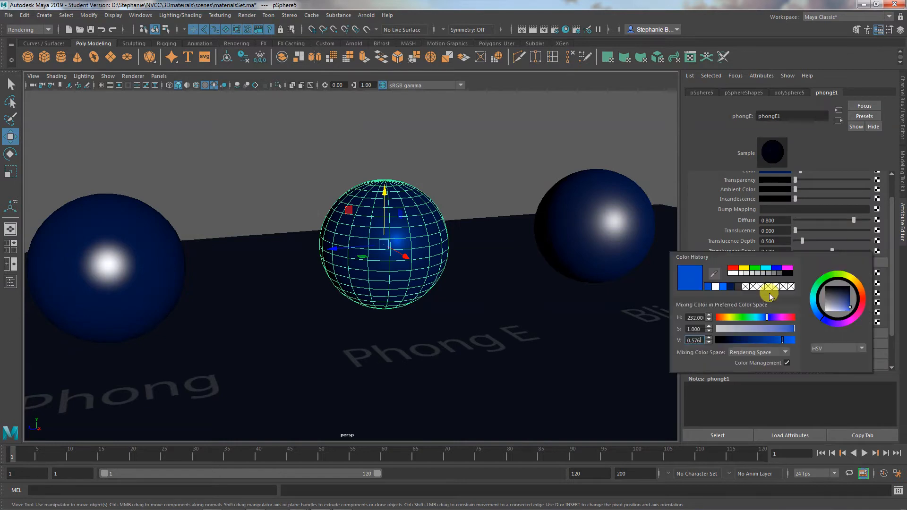
{"action": "left_click", "coordinate": [716, 286]}
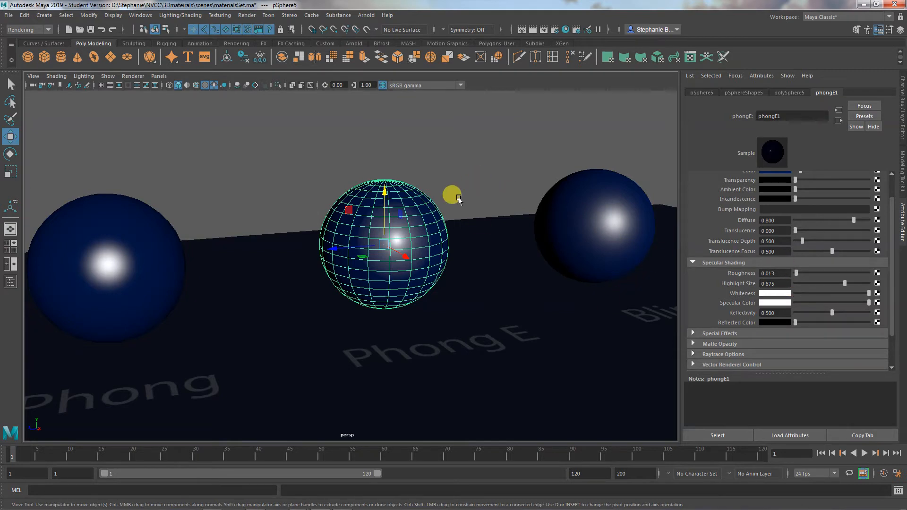
{"action": "left_click", "coordinate": [492, 201]}
- Frame the Blinn sphere up close and show the specular shading attributes of its blinn2 material
{"action": "middle_click_drag", "start_coordinate": [532, 242], "coordinate": [342, 281], "text": "alt"}
{"action": "left_click", "coordinate": [404, 255]}
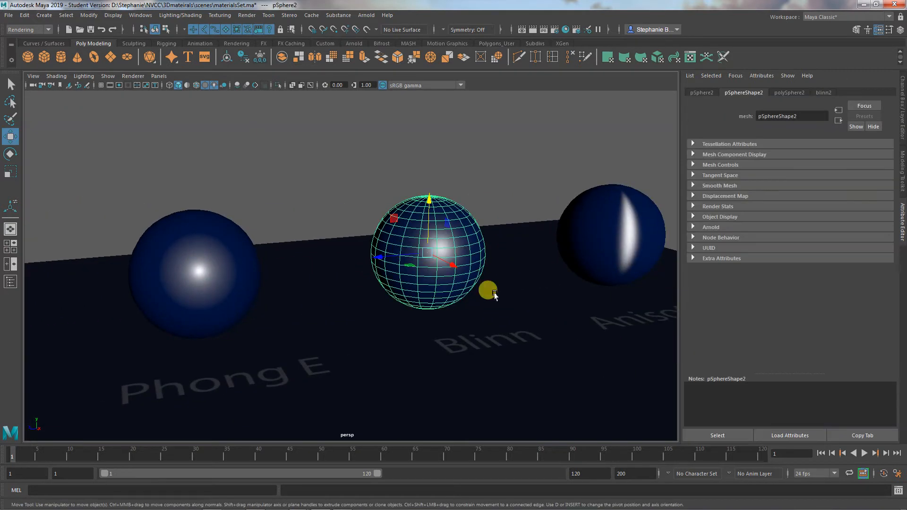
{"action": "middle_click_drag", "start_coordinate": [494, 294], "coordinate": [447, 293], "text": "alt"}
{"action": "left_click", "coordinate": [823, 93]}
{"action": "right_click_drag", "start_coordinate": [530, 308], "coordinate": [615, 306], "text": "alt"}
{"action": "scroll", "coordinate": [780, 294], "scroll_direction": "down", "scroll_amount": 1}
{"action": "scroll", "coordinate": [781, 293], "scroll_direction": "down", "scroll_amount": 1}
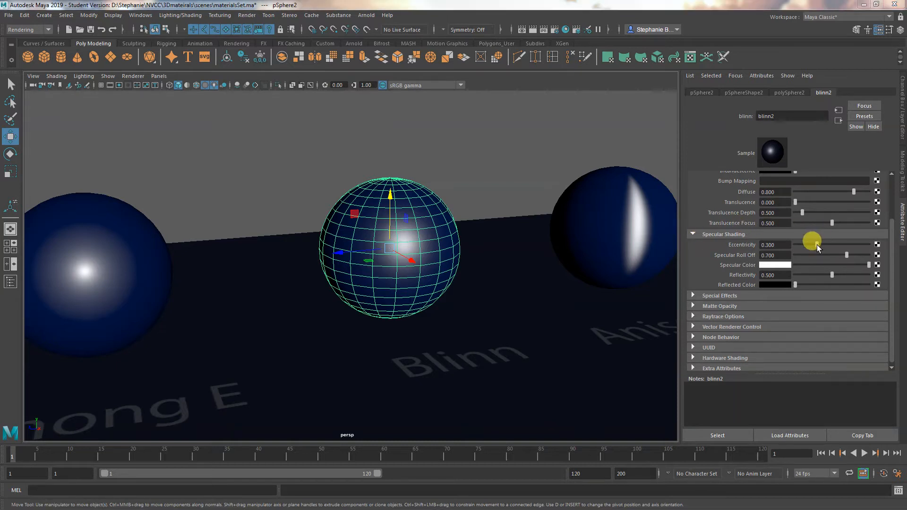
- Raise the Eccentricity of the blinn2 material to about 0.532 and check the highlight with the Blinn sphere deselected
{"action": "mouse_move", "coordinate": [818, 245]}
{"action": "left_mouse_down"}
{"action": "mouse_move", "coordinate": [834, 243]}
{"action": "mouse_move", "coordinate": [807, 247]}
{"action": "mouse_move", "coordinate": [833, 243]}
{"action": "left_mouse_up"}
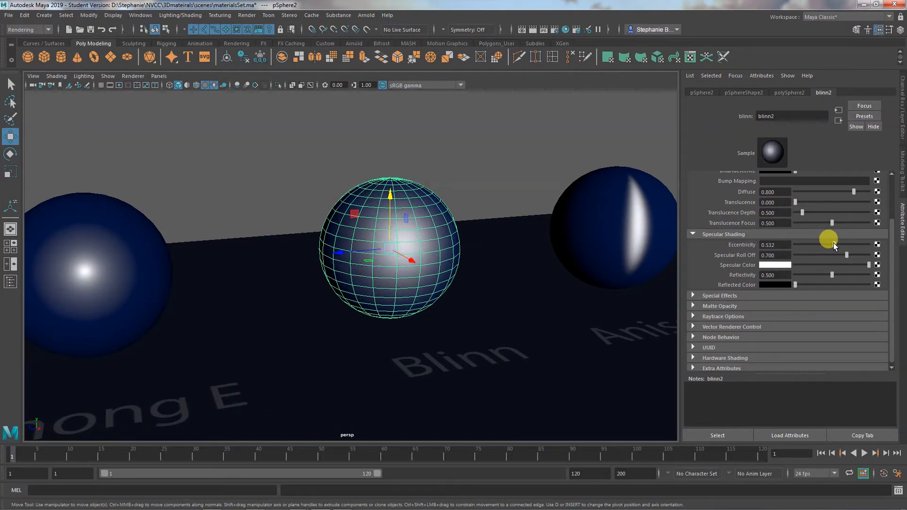
{"action": "left_click", "coordinate": [444, 160]}
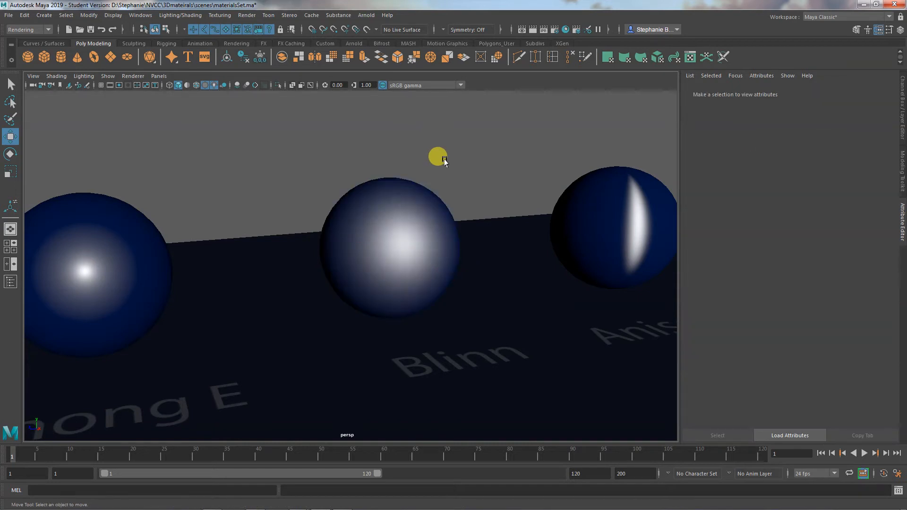
{"action": "left_click_drag", "start_coordinate": [444, 160], "coordinate": [398, 234], "text": "alt"}
- Lower the Eccentricity of the Blinn sphere's blinn2 material to about 0.13
{"action": "left_click", "coordinate": [398, 235]}
{"action": "left_click_drag", "start_coordinate": [833, 253], "coordinate": [804, 254]}
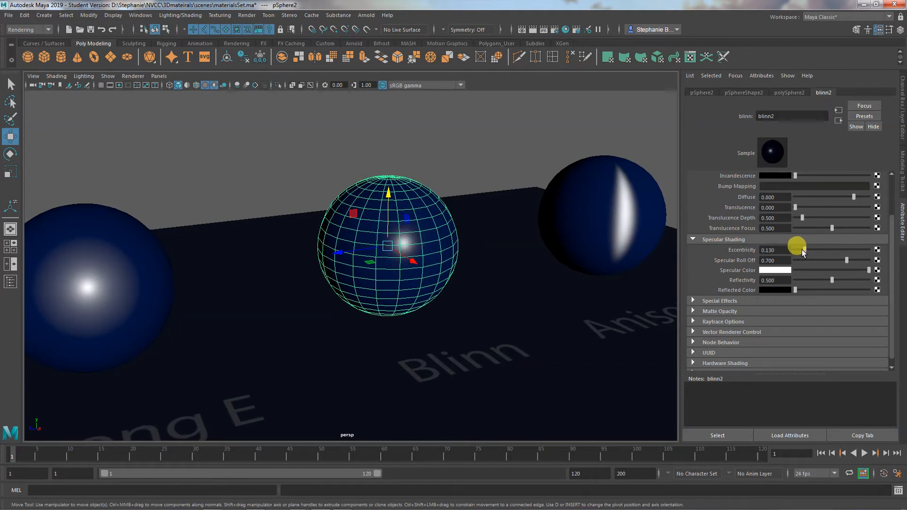
- Raise the Eccentricity of the blinn2 material to about 0.325 and check the highlight with the Blinn sphere deselected
{"action": "left_click", "coordinate": [410, 143]}
{"action": "mouse_move", "coordinate": [441, 221]}
{"action": "left_mouse_down", "text": "alt"}
{"action": "mouse_move", "coordinate": [461, 202]}
{"action": "mouse_move", "coordinate": [470, 208]}
{"action": "mouse_move", "coordinate": [441, 222]}
{"action": "left_mouse_up", "text": "alt"}
{"action": "left_click", "coordinate": [419, 231]}
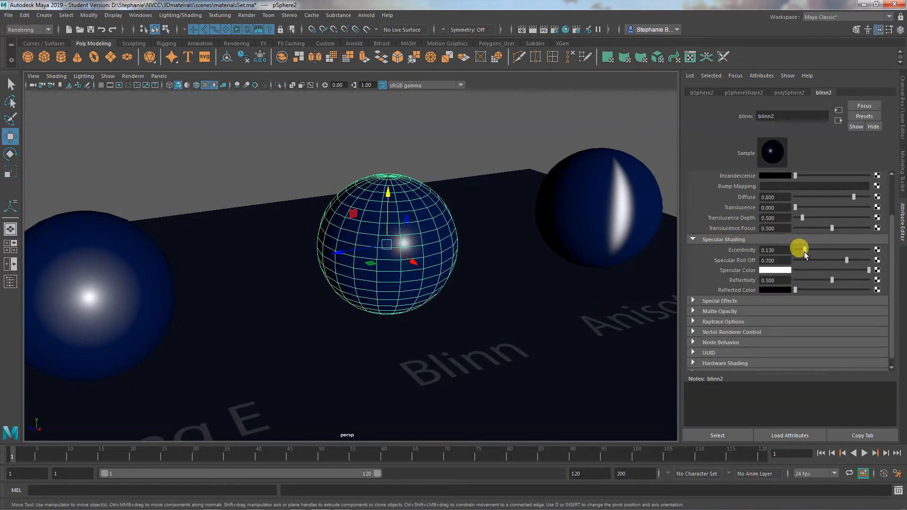
{"action": "left_click_drag", "start_coordinate": [804, 253], "coordinate": [818, 249]}
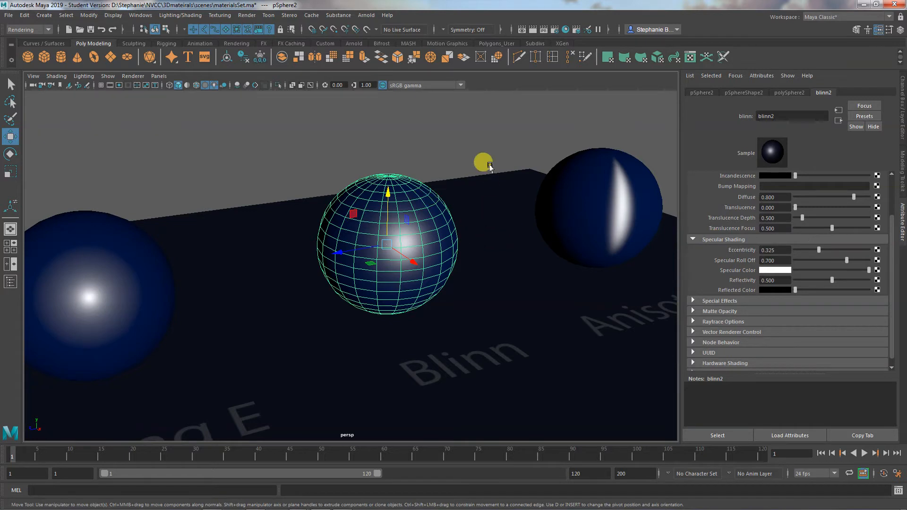
{"action": "left_click", "coordinate": [481, 159]}
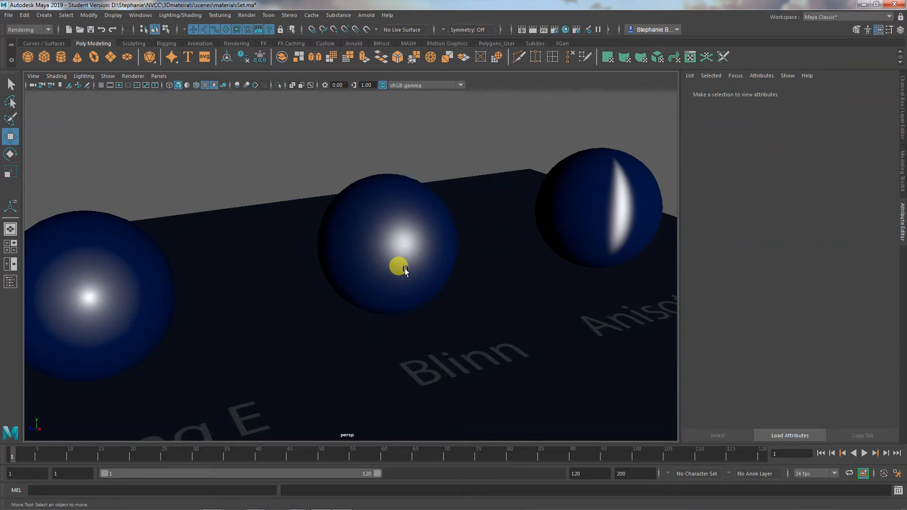
{"action": "left_click", "coordinate": [391, 253]}
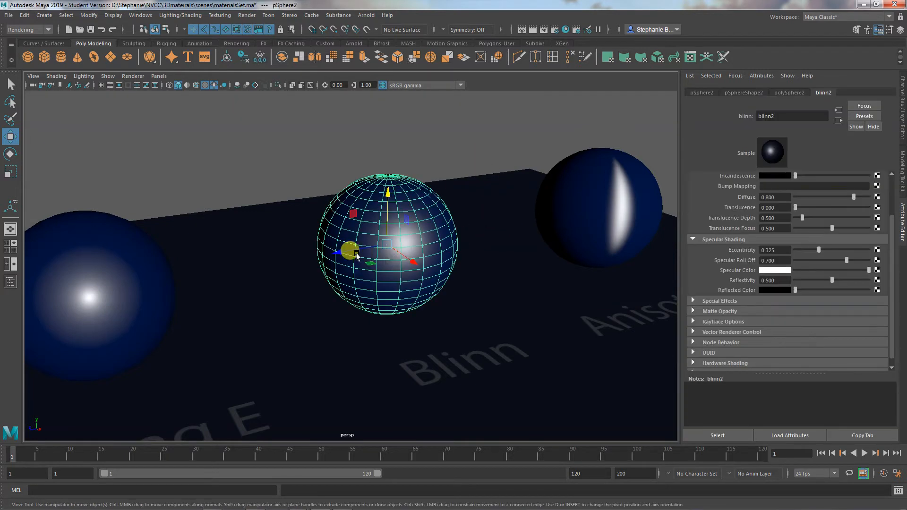
{"action": "left_click", "coordinate": [277, 149]}
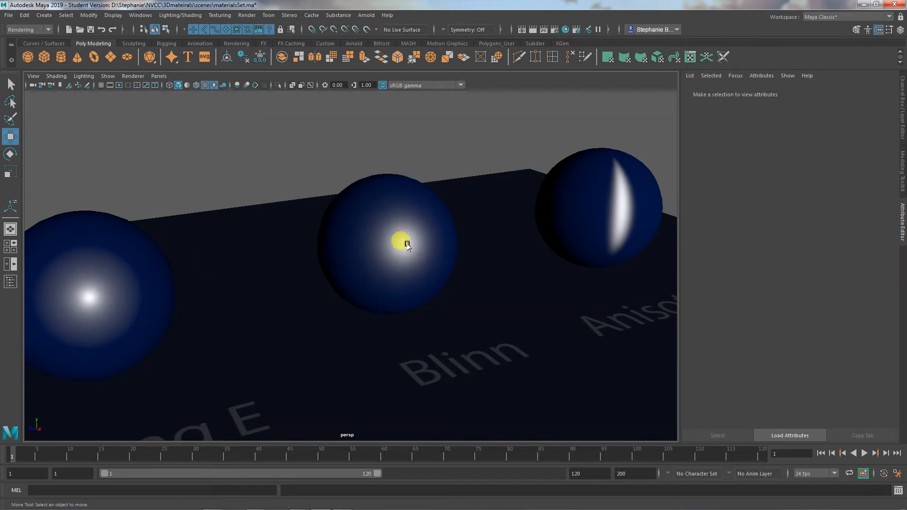
- Reselect the Blinn sphere and raise the Specular Roll Off of its blinn2 material to 1.000
{"action": "left_click", "coordinate": [387, 218]}
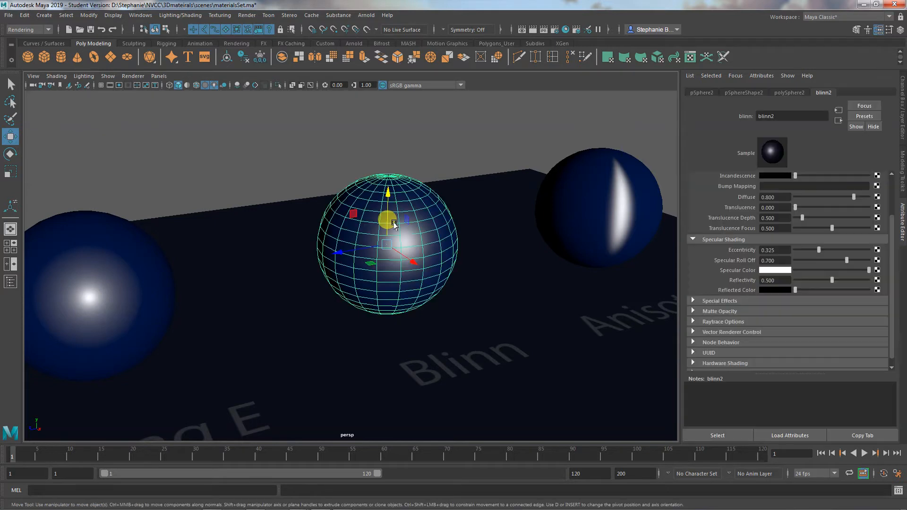
{"action": "left_click_drag", "start_coordinate": [409, 285], "coordinate": [413, 278], "text": "alt"}
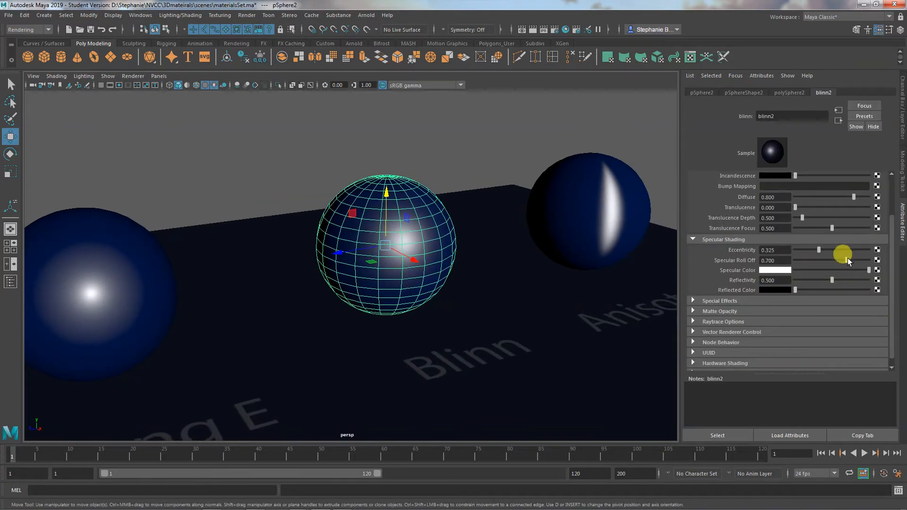
{"action": "mouse_move", "coordinate": [847, 261]}
{"action": "left_mouse_down"}
{"action": "mouse_move", "coordinate": [826, 262]}
{"action": "mouse_move", "coordinate": [874, 264]}
{"action": "mouse_move", "coordinate": [823, 263]}
{"action": "mouse_move", "coordinate": [844, 259]}
{"action": "left_mouse_up"}
{"action": "left_click_drag", "start_coordinate": [845, 260], "coordinate": [903, 273]}
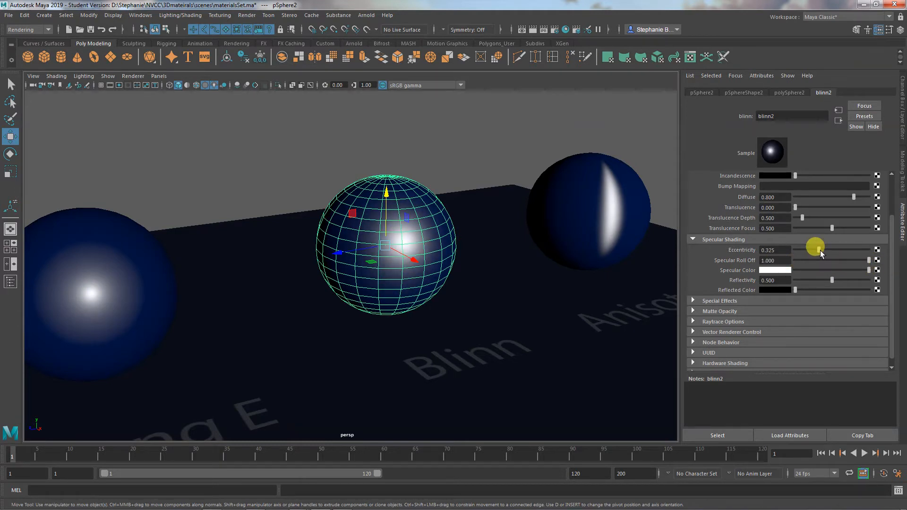
- Nudge blinn2's Eccentricity to about 0.331, lower its Specular Roll Off to about 0.344, raise it to about 0.662, and check the highlight
{"action": "mouse_move", "coordinate": [819, 250]}
{"action": "left_mouse_down"}
{"action": "mouse_move", "coordinate": [856, 260]}
{"action": "mouse_move", "coordinate": [804, 259]}
{"action": "mouse_move", "coordinate": [819, 259]}
{"action": "left_mouse_up"}
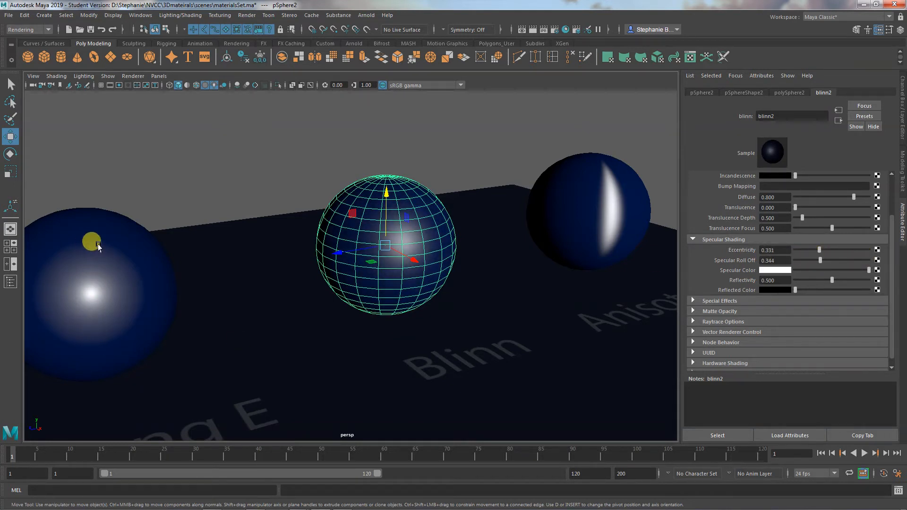
{"action": "left_click", "coordinate": [820, 260]}
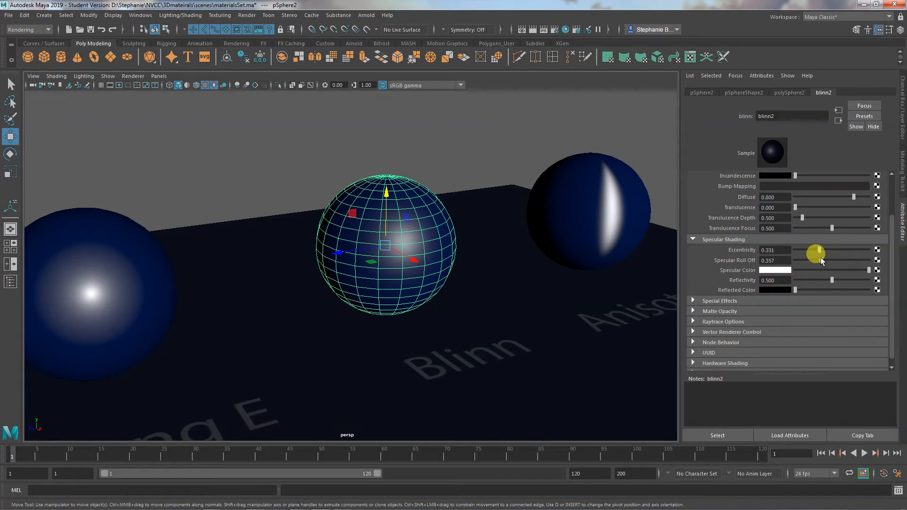
{"action": "left_click_drag", "start_coordinate": [820, 257], "coordinate": [842, 257]}
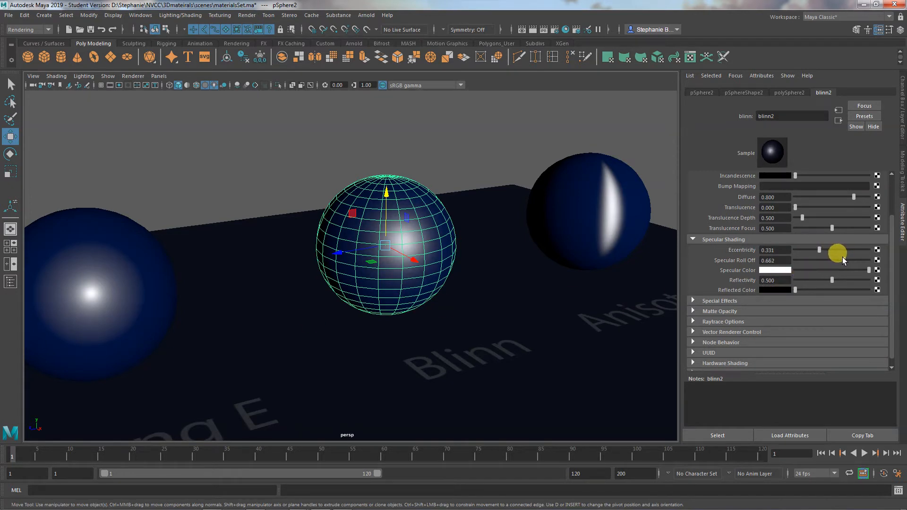
{"action": "left_click", "coordinate": [431, 353]}
{"action": "mouse_move", "coordinate": [455, 344]}
{"action": "left_mouse_down", "text": "alt"}
{"action": "mouse_move", "coordinate": [417, 338]}
{"action": "mouse_move", "coordinate": [403, 306]}
{"action": "mouse_move", "coordinate": [453, 352]}
{"action": "left_mouse_up", "text": "alt"}
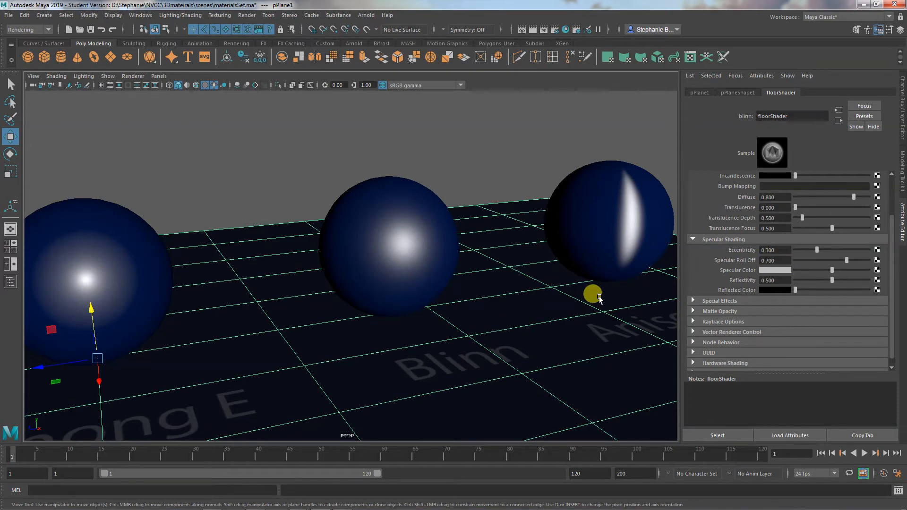
- Undo the recent Specular Roll Off and Eccentricity adjustments on blinn2 along with the selection of the Blinn sphere
{"action": "key", "text": "ctrl+z"}
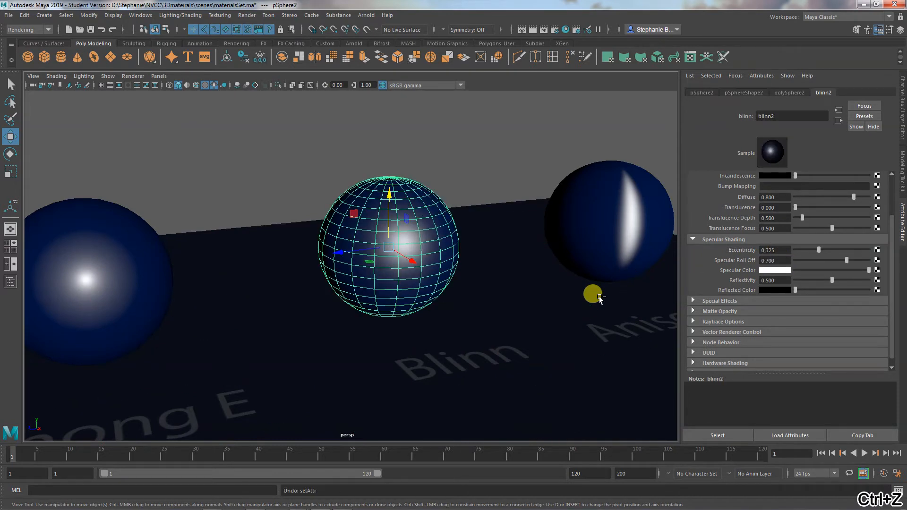
{"action": "key", "text": "ctrl+z"}
{"action": "key", "text": "ctrl+z"}
{"action": "key", "text": "ctrl+z"}
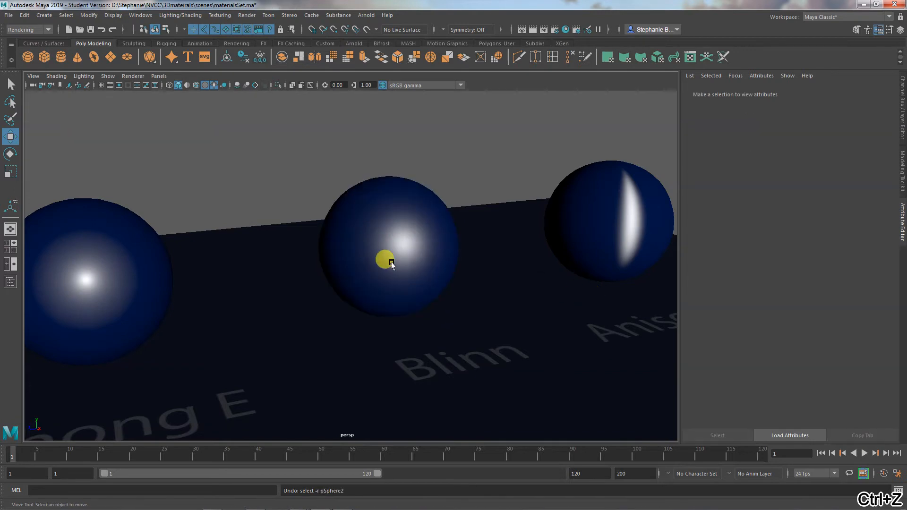
- Compare the shapes of the highlights on the Phong, Phong E, Blinn and Anisotropic spheres along the row
{"action": "right_click_drag", "start_coordinate": [518, 283], "coordinate": [259, 269], "text": "alt"}
{"action": "middle_click_drag", "start_coordinate": [259, 269], "coordinate": [463, 272], "text": "alt"}
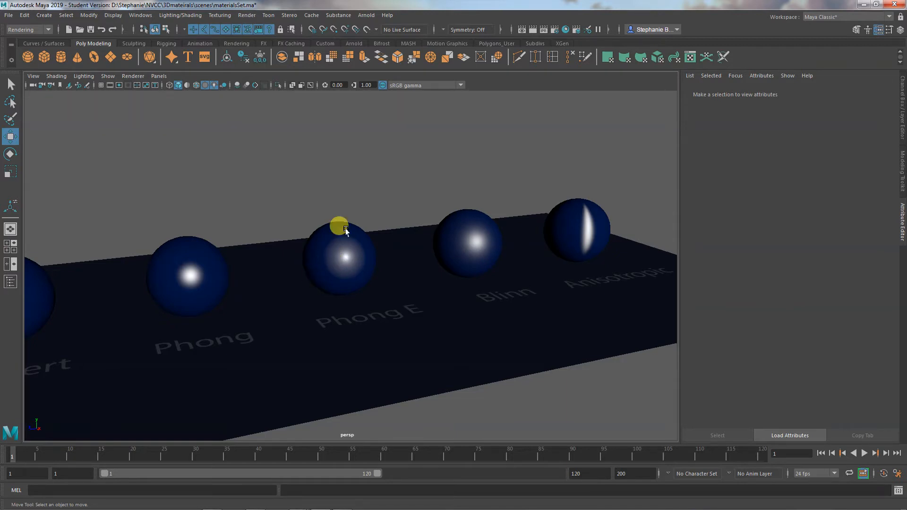
{"action": "left_click_drag", "start_coordinate": [373, 269], "coordinate": [400, 293], "text": "alt"}
{"action": "middle_click_drag", "start_coordinate": [449, 299], "coordinate": [246, 281], "text": "alt"}
{"action": "middle_click_drag", "start_coordinate": [311, 291], "coordinate": [300, 296], "text": "alt"}
{"action": "left_click_drag", "start_coordinate": [300, 296], "coordinate": [327, 314], "text": "alt"}
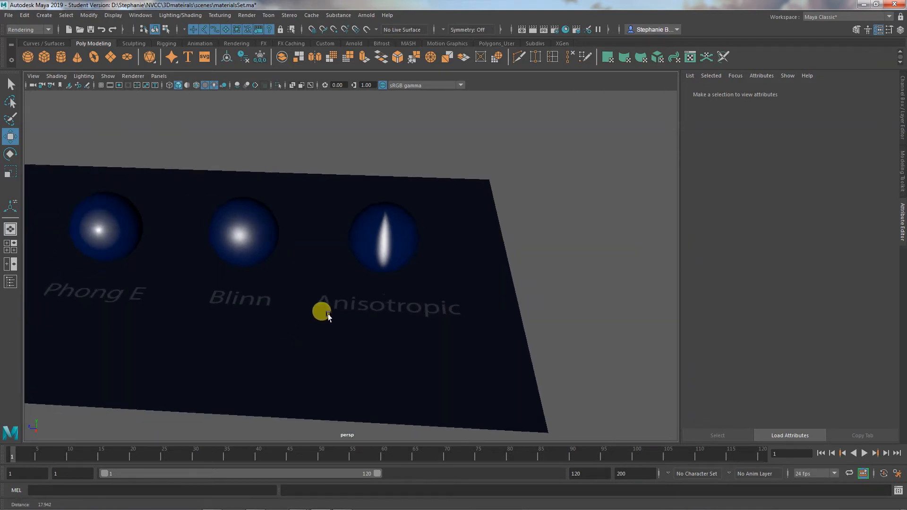
- Show the specular shading attributes of the Anisotropic sphere's anisotropic1 material and inspect its highlight with the sphere deselected
{"action": "right_click_drag", "start_coordinate": [327, 314], "coordinate": [438, 342], "text": "alt"}
{"action": "left_click_drag", "start_coordinate": [456, 355], "coordinate": [427, 326], "text": "alt"}
{"action": "left_click", "coordinate": [404, 204]}
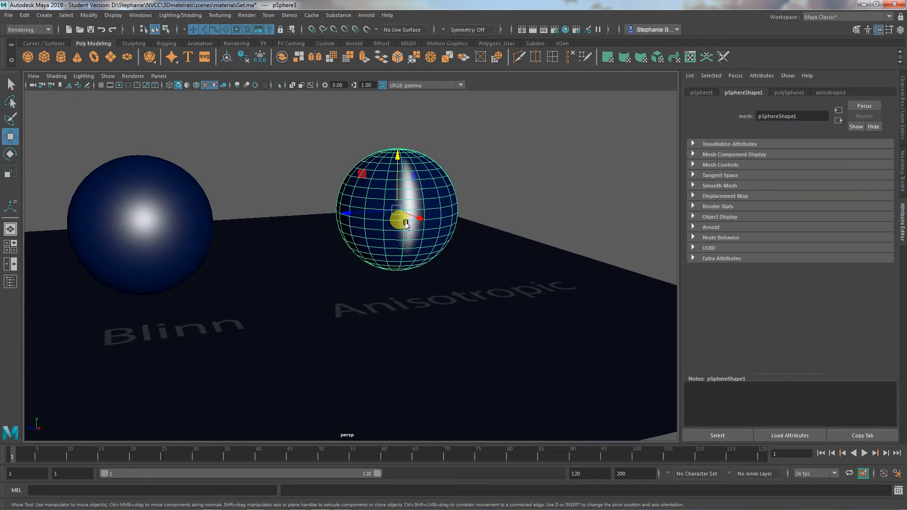
{"action": "left_click", "coordinate": [845, 108]}
{"action": "left_click", "coordinate": [824, 93]}
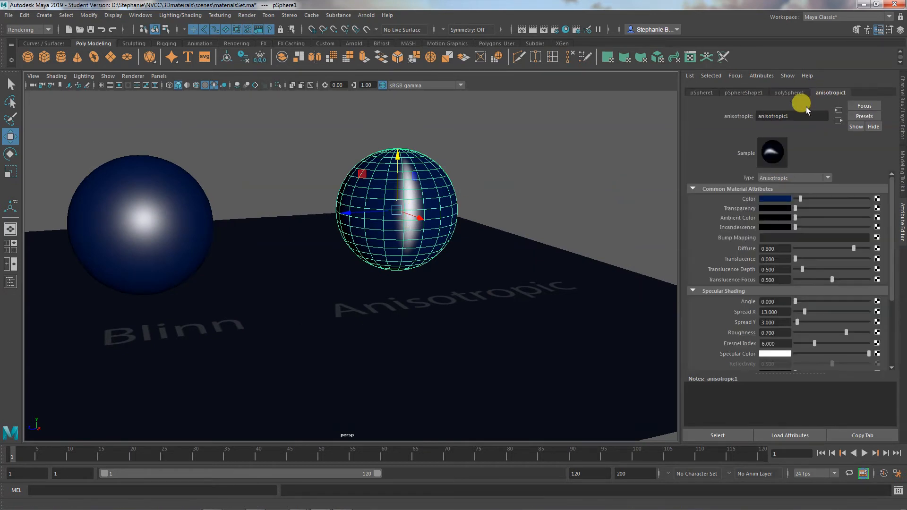
{"action": "scroll", "coordinate": [738, 243], "scroll_direction": "down", "scroll_amount": 3}
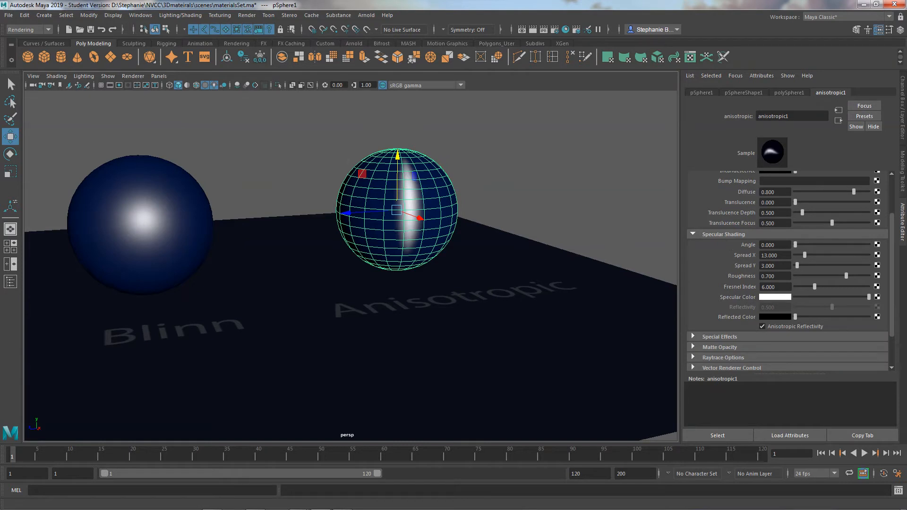
{"action": "left_click", "coordinate": [510, 228]}
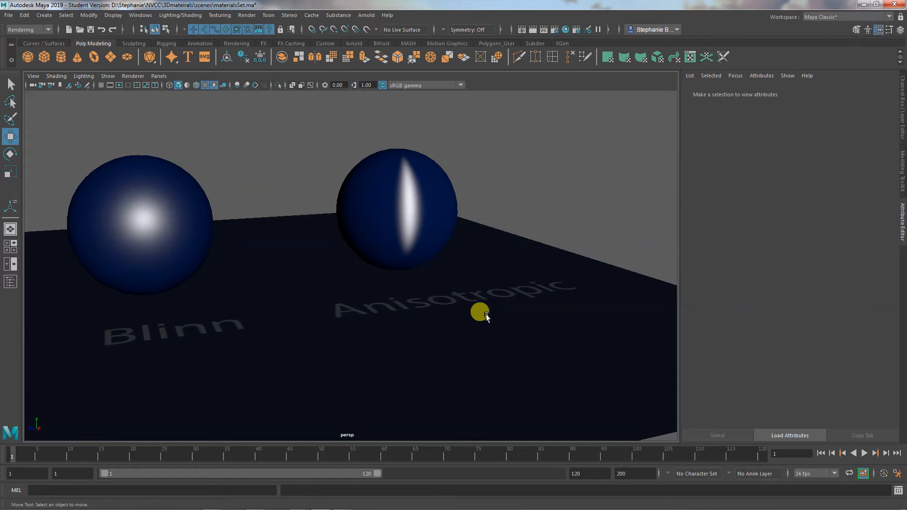
{"action": "left_click_drag", "start_coordinate": [487, 315], "coordinate": [484, 324], "text": "alt"}
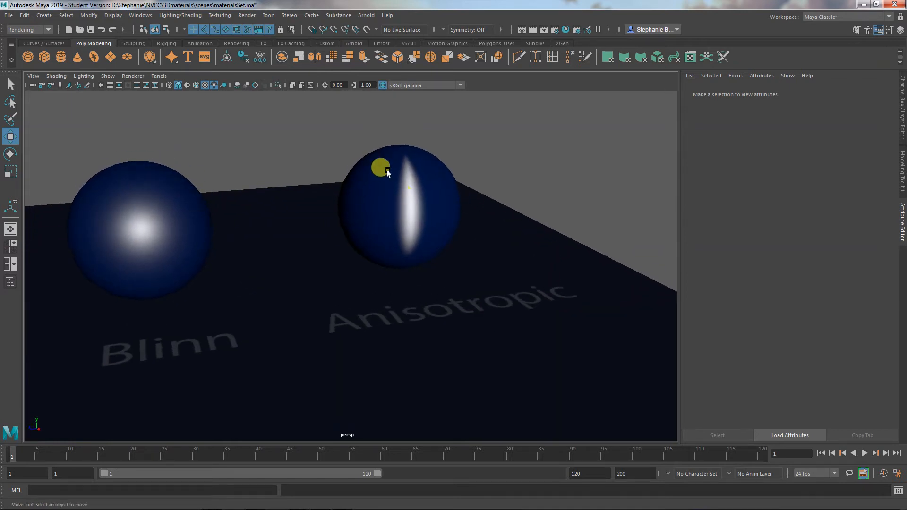
- Rotate the Anisotropic sphere onto its side to see how the highlight follows the surface direction
{"action": "left_click", "coordinate": [388, 174]}
{"action": "right_click_drag", "start_coordinate": [401, 286], "coordinate": [472, 290], "text": "alt"}
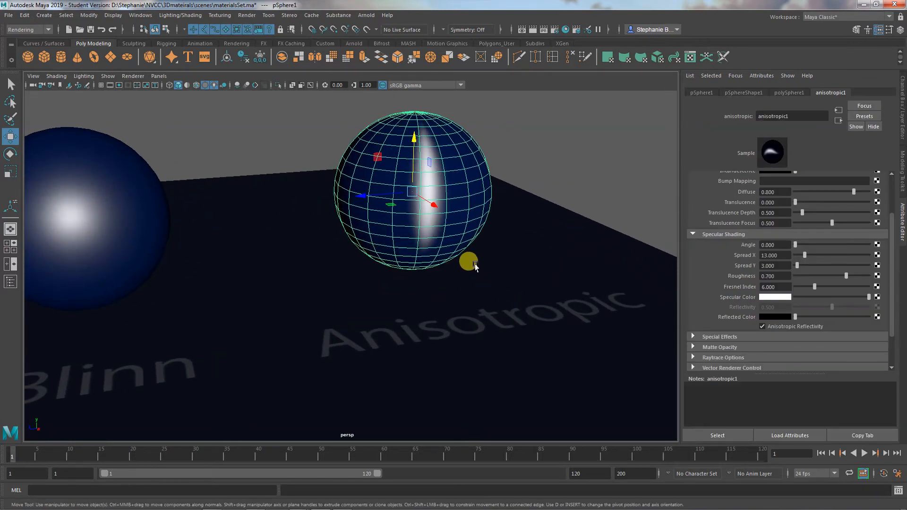
{"action": "key", "text": "e"}
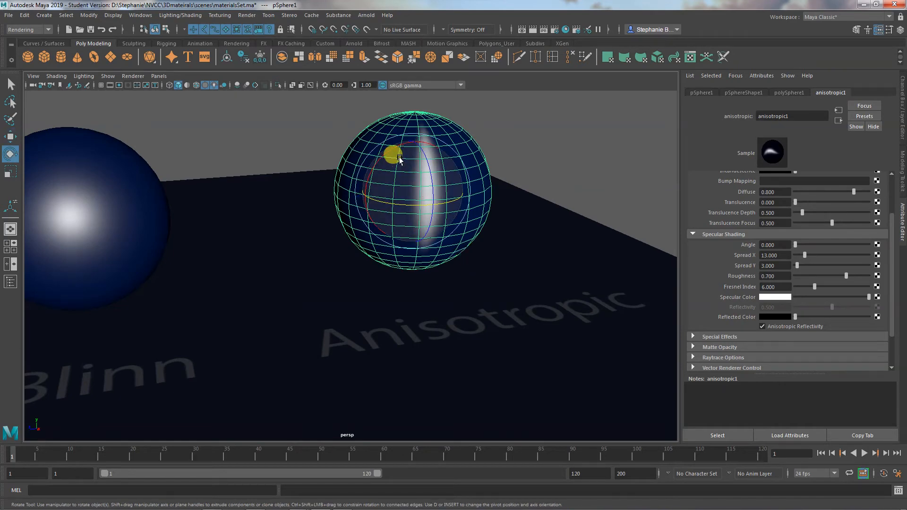
{"action": "left_click_drag", "start_coordinate": [391, 140], "coordinate": [378, 206]}
{"action": "middle_click_drag", "start_coordinate": [332, 265], "coordinate": [431, 265], "text": "alt"}
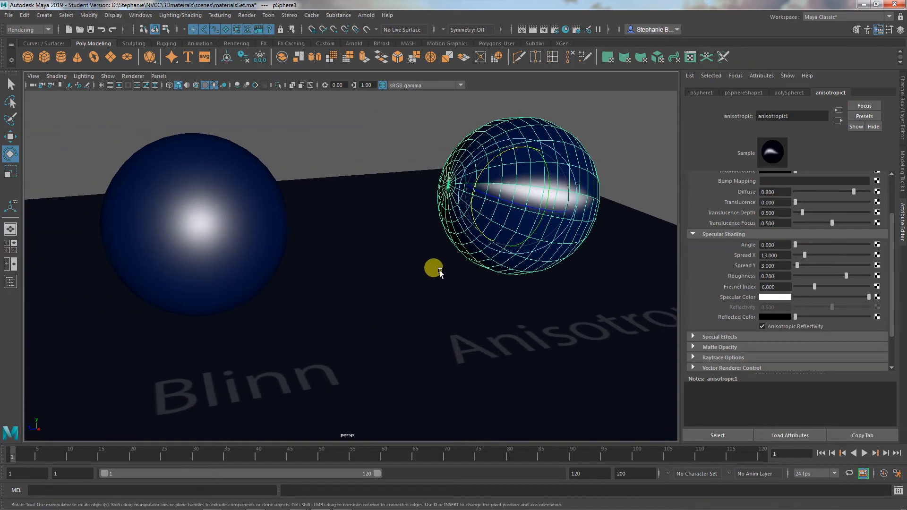
- Rotate the Blinn sphere for comparison and undo the rotations of both the Blinn and Anisotropic spheres
{"action": "left_click", "coordinate": [212, 192]}
{"action": "left_click_drag", "start_coordinate": [179, 183], "coordinate": [159, 196]}
{"action": "key", "text": "ctrl+z"}
{"action": "key", "text": "ctrl+z"}
{"action": "key", "text": "ctrl+z"}
{"action": "key", "text": "ctrl+z"}
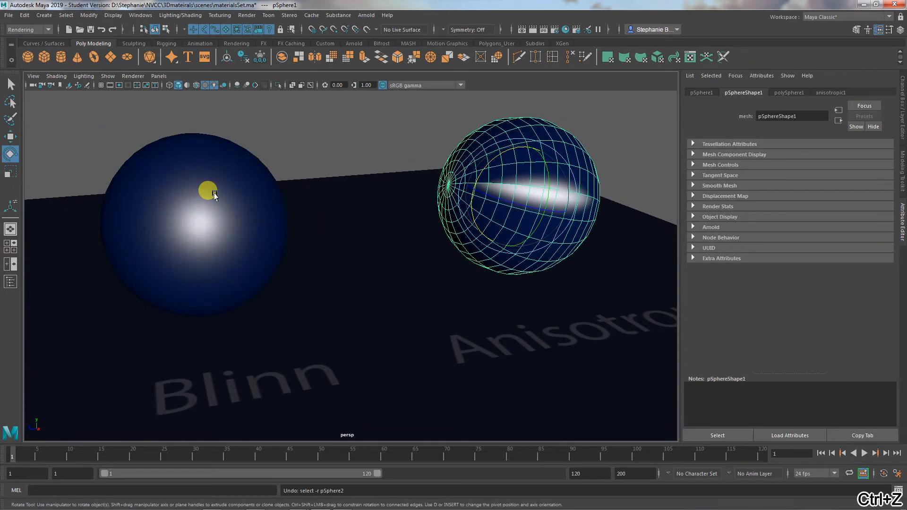
{"action": "key", "text": "ctrl+z"}
{"action": "left_click_drag", "start_coordinate": [577, 271], "coordinate": [494, 299], "text": "alt"}
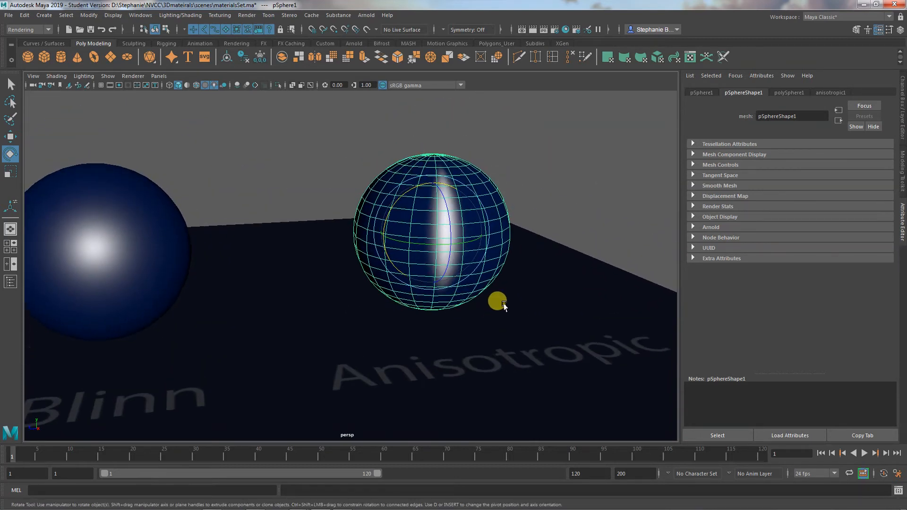
- Select the vertices of the Anisotropic sphere's top cap, try moving them down to flatten it, and undo the move
{"action": "right_click", "coordinate": [465, 174]}
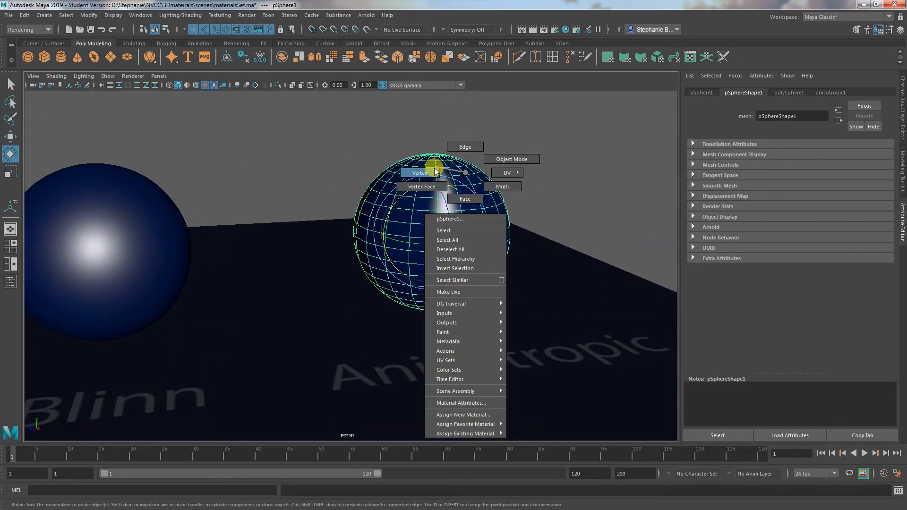
{"action": "right_click_drag", "start_coordinate": [435, 171], "coordinate": [433, 171]}
{"action": "left_click_drag", "start_coordinate": [475, 186], "coordinate": [467, 173], "text": "alt"}
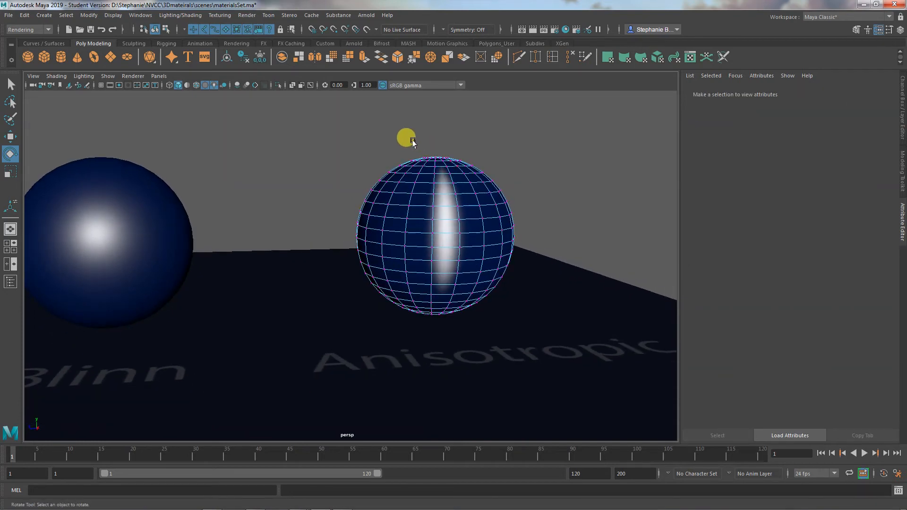
{"action": "left_click_drag", "start_coordinate": [413, 140], "coordinate": [461, 162], "text": "alt"}
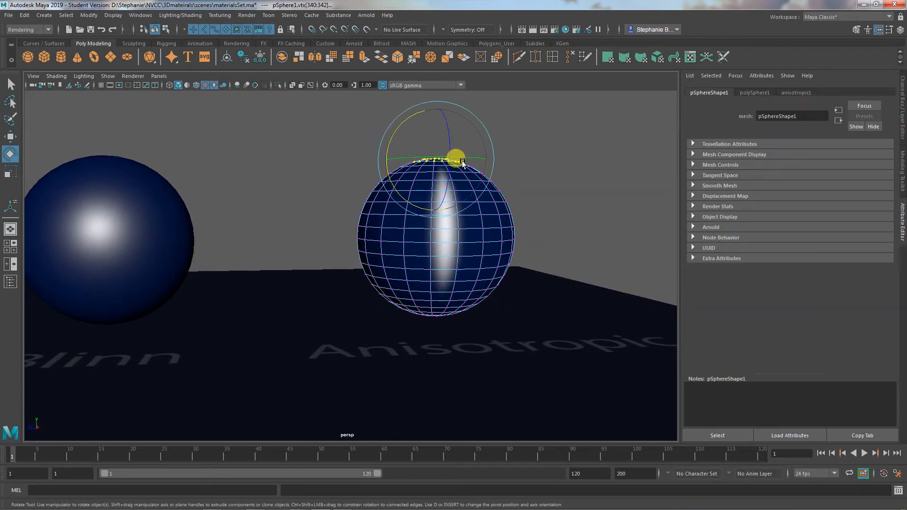
{"action": "key", "text": "w"}
{"action": "key", "text": "e"}
{"action": "key", "text": "w"}
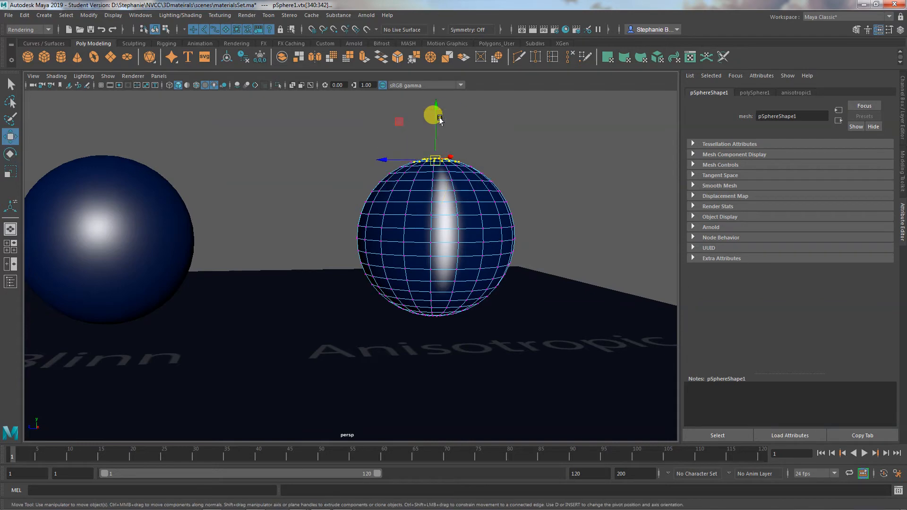
{"action": "left_click_drag", "start_coordinate": [435, 110], "coordinate": [437, 125]}
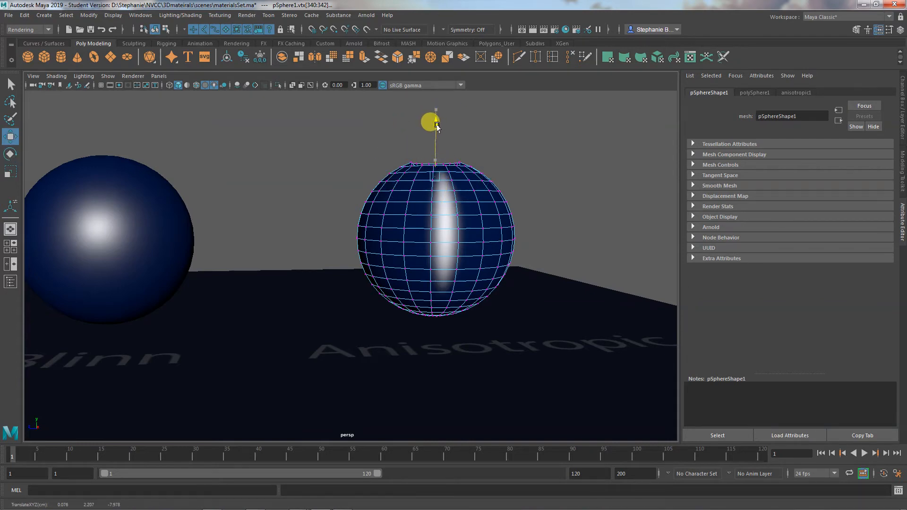
{"action": "key", "text": "ctrl+z"}
{"action": "left_click_drag", "start_coordinate": [449, 233], "coordinate": [453, 255], "text": "alt"}
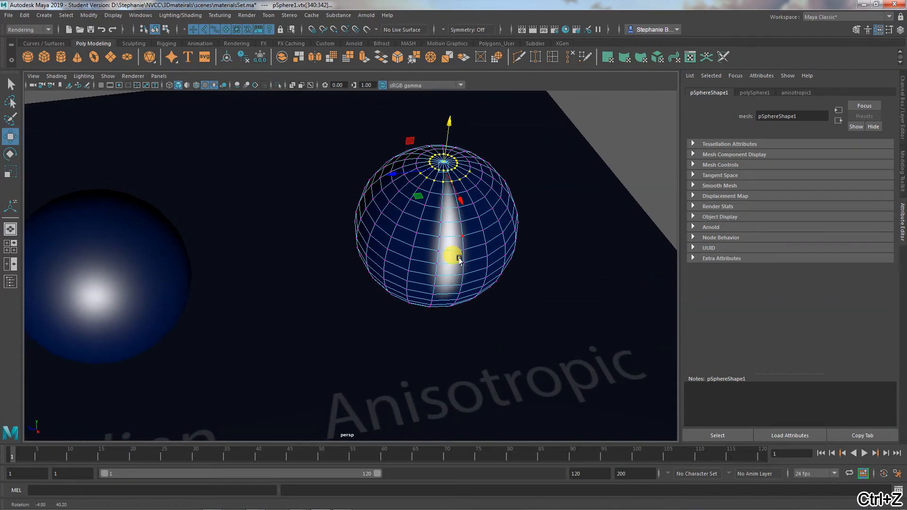
- Examine how the anisotropic highlight runs across the reshaped top of the sphere, with the sphere both deselected and selected
{"action": "right_click", "coordinate": [503, 206]}
{"action": "right_click_drag", "start_coordinate": [496, 225], "coordinate": [491, 233]}
{"action": "left_click_drag", "start_coordinate": [490, 233], "coordinate": [482, 207], "text": "alt"}
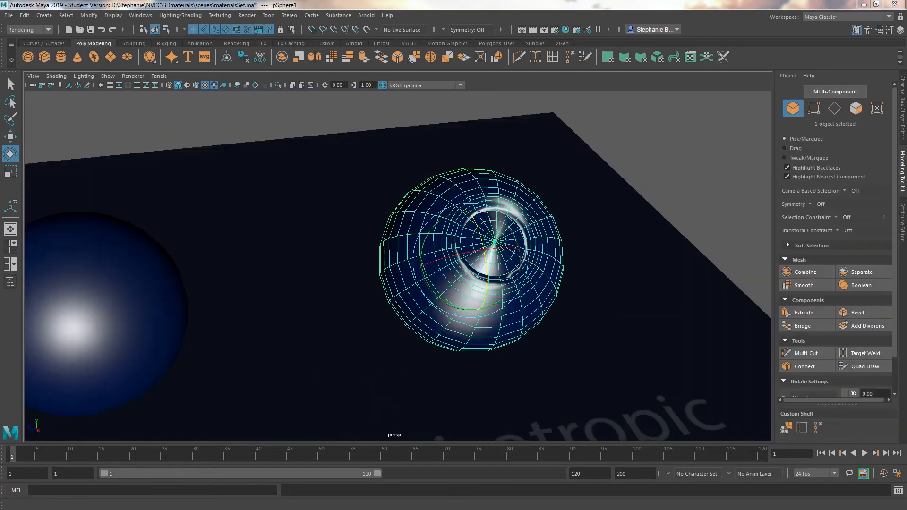
{"action": "left_click", "coordinate": [603, 287]}
{"action": "left_click_drag", "start_coordinate": [608, 292], "coordinate": [599, 298], "text": "alt"}
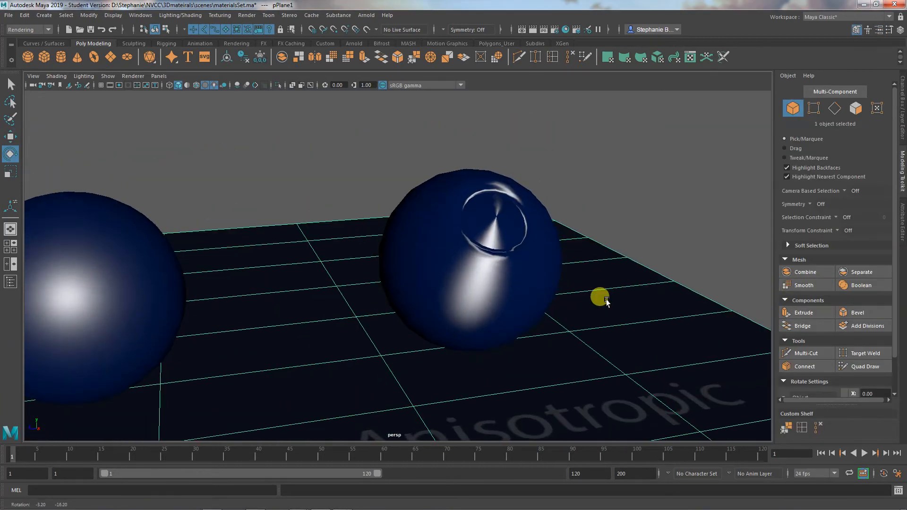
{"action": "left_click", "coordinate": [510, 235]}
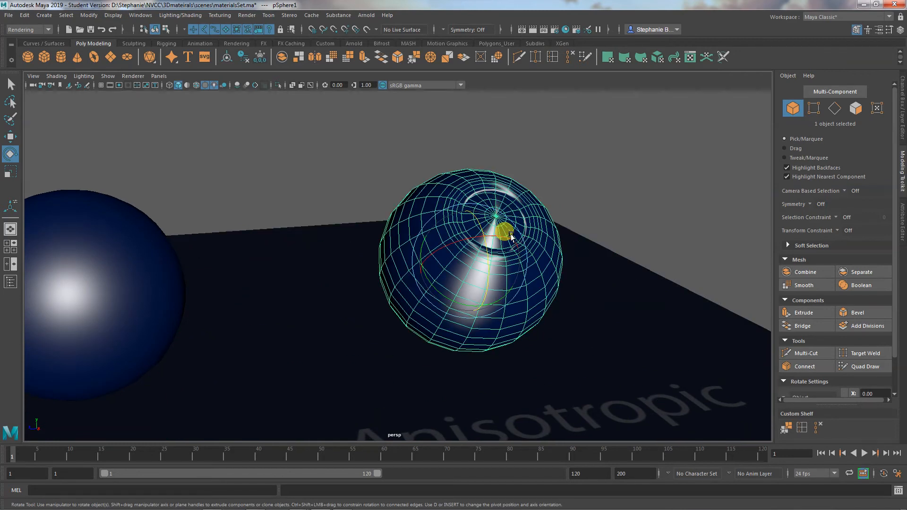
- Open the anisotropic1 material's attributes for the Anisotropic sphere
{"action": "left_click", "coordinate": [628, 217]}
{"action": "left_click_drag", "start_coordinate": [581, 265], "coordinate": [499, 249], "text": "alt"}
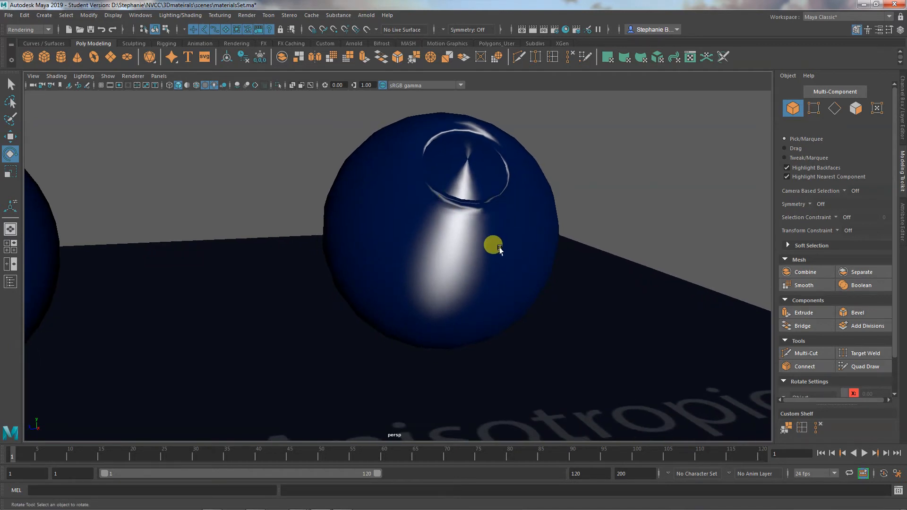
{"action": "left_click", "coordinate": [901, 221]}
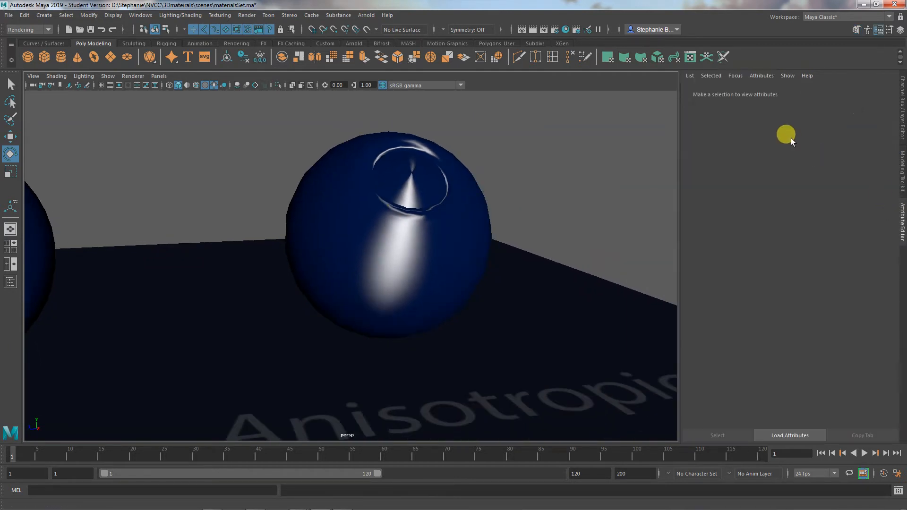
{"action": "left_click", "coordinate": [443, 196]}
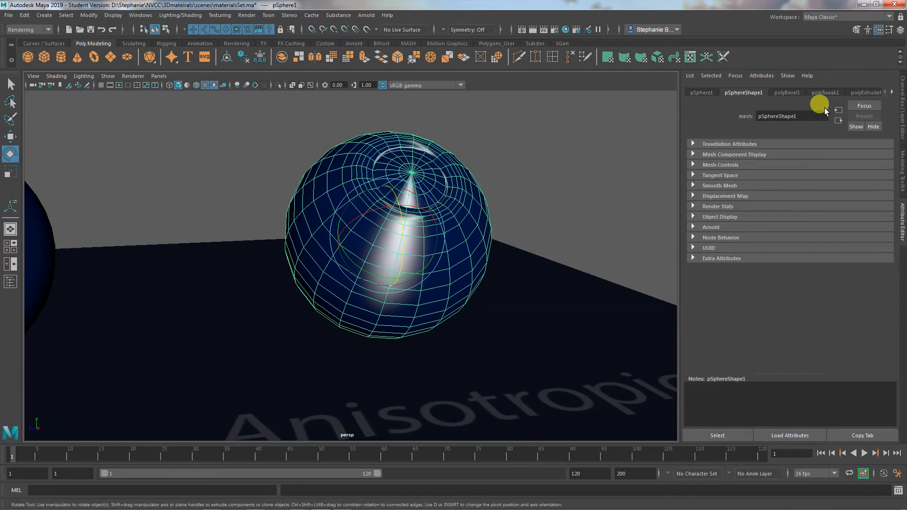
{"action": "left_click", "coordinate": [865, 91]}
{"action": "left_click", "coordinate": [891, 93]}
{"action": "left_click", "coordinate": [891, 93]}
{"action": "left_click", "coordinate": [860, 93]}
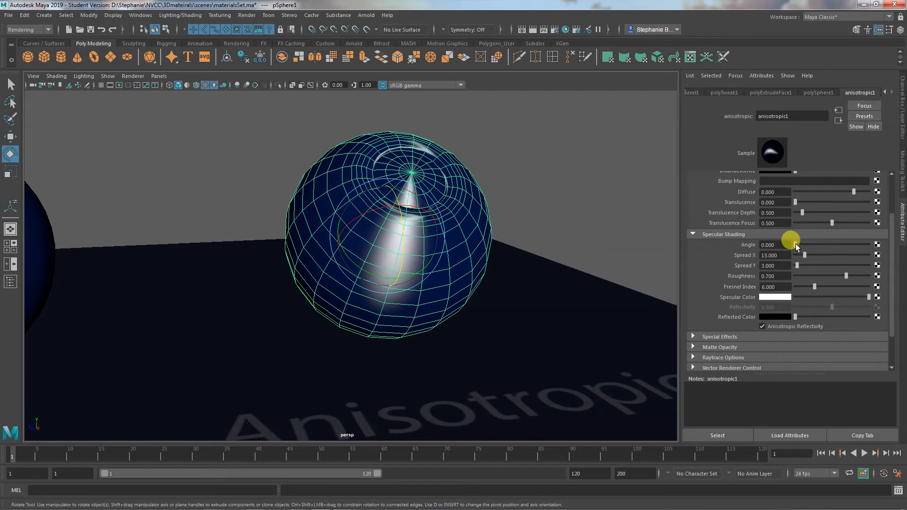
- Set the anisotropic1 material's specular Angle to 175.325 and deselect the sphere
{"action": "mouse_move", "coordinate": [795, 243]}
{"action": "left_mouse_down"}
{"action": "mouse_move", "coordinate": [811, 246]}
{"action": "mouse_move", "coordinate": [794, 247]}
{"action": "left_mouse_up"}
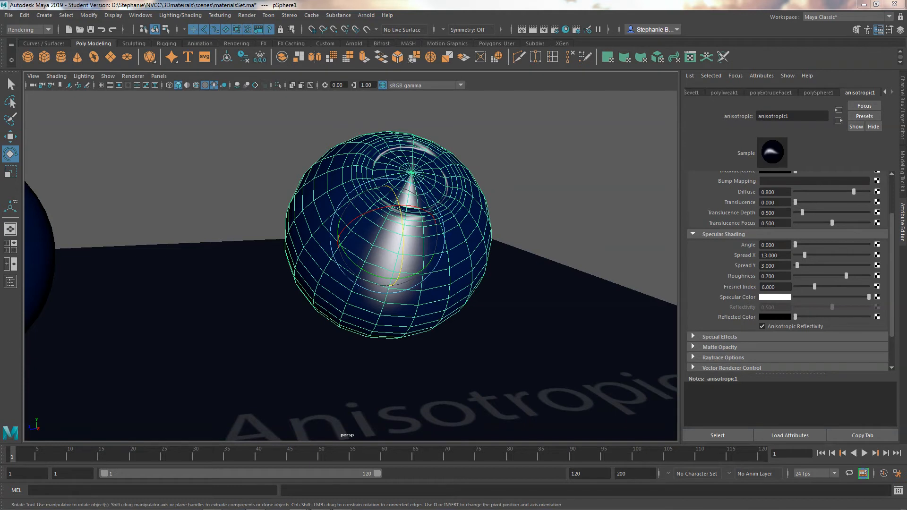
{"action": "left_click_drag", "start_coordinate": [797, 251], "coordinate": [831, 247]}
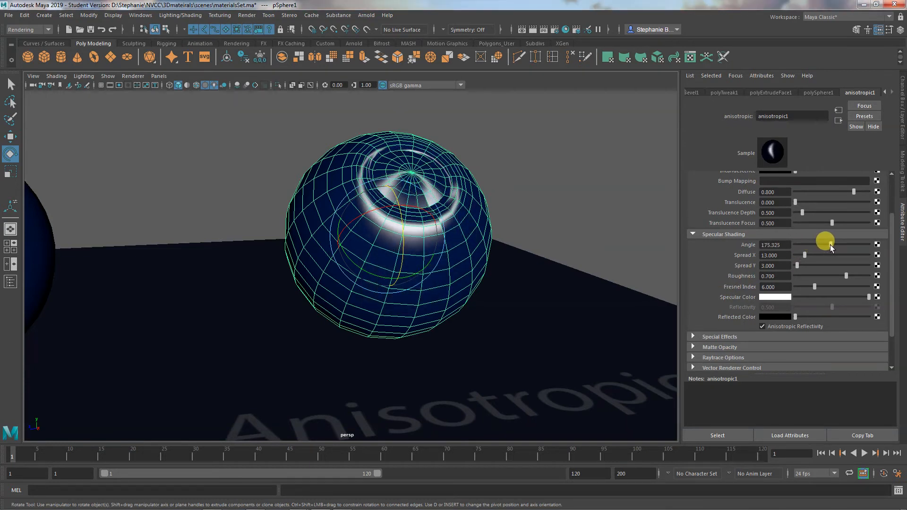
{"action": "left_click", "coordinate": [603, 212]}
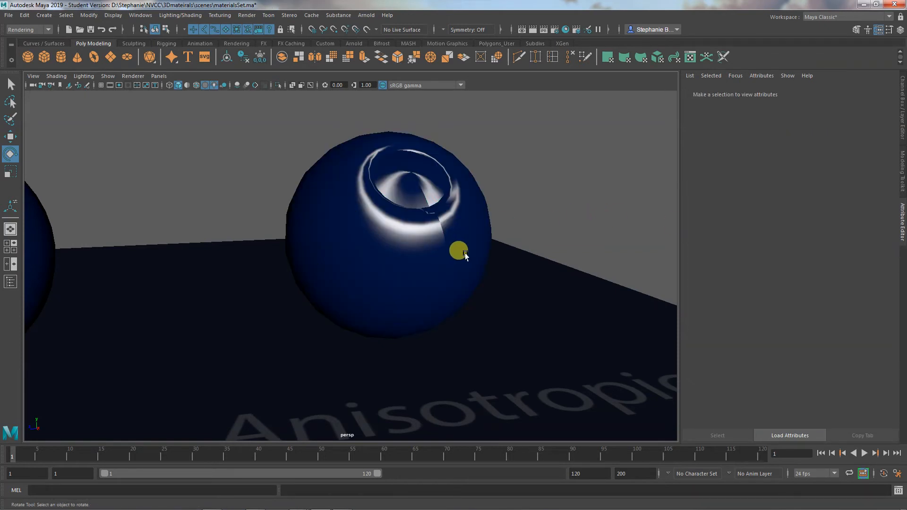
- Examine the turned highlight around the top of the Anisotropic sphere from several angles, both deselected and selected
{"action": "left_click_drag", "start_coordinate": [455, 251], "coordinate": [380, 217], "text": "alt"}
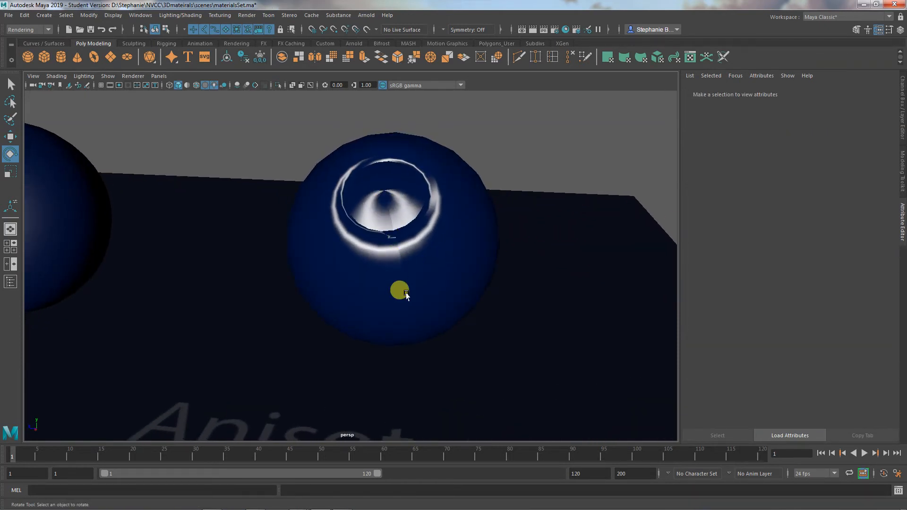
{"action": "left_click_drag", "start_coordinate": [402, 296], "coordinate": [506, 138], "text": "alt"}
{"action": "left_click", "coordinate": [402, 296]}
{"action": "left_click", "coordinate": [506, 138]}
{"action": "left_click_drag", "start_coordinate": [495, 283], "coordinate": [419, 170], "text": "alt"}
{"action": "left_click", "coordinate": [430, 232]}
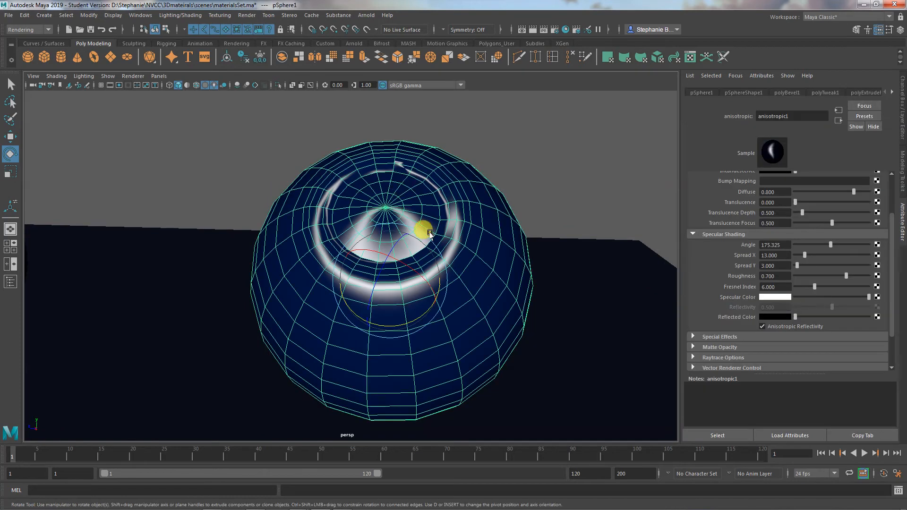
{"action": "left_click_drag", "start_coordinate": [430, 259], "coordinate": [431, 266]}
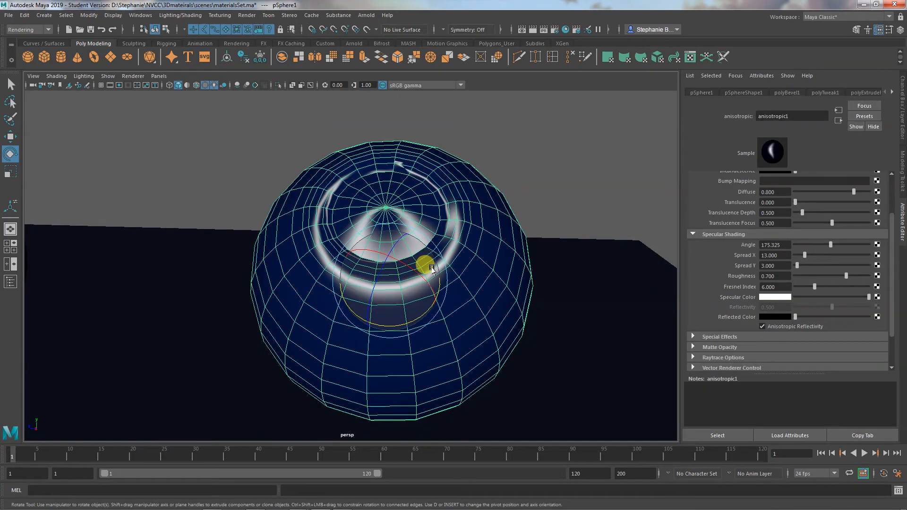
{"action": "left_click_drag", "start_coordinate": [431, 269], "coordinate": [537, 267], "text": "alt"}
{"action": "left_click", "coordinate": [558, 176]}
{"action": "left_click", "coordinate": [518, 265]}
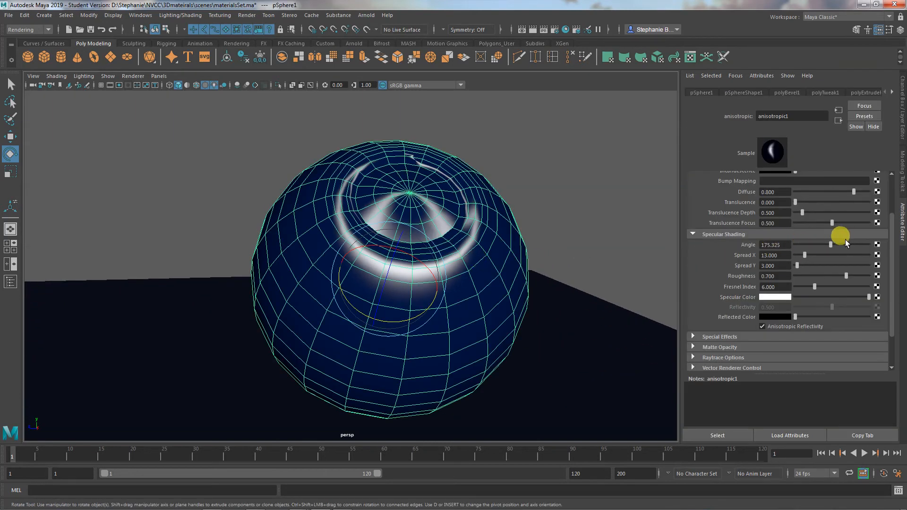
- Adjust the anisotropic1 specular shading to Angle 172.987, Spread X 15.020, Spread Y 2.046 and Roughness 0.775
{"action": "mouse_move", "coordinate": [804, 254]}
{"action": "left_mouse_down"}
{"action": "mouse_move", "coordinate": [795, 254]}
{"action": "mouse_move", "coordinate": [800, 267]}
{"action": "mouse_move", "coordinate": [812, 265]}
{"action": "mouse_move", "coordinate": [796, 266]}
{"action": "left_mouse_up"}
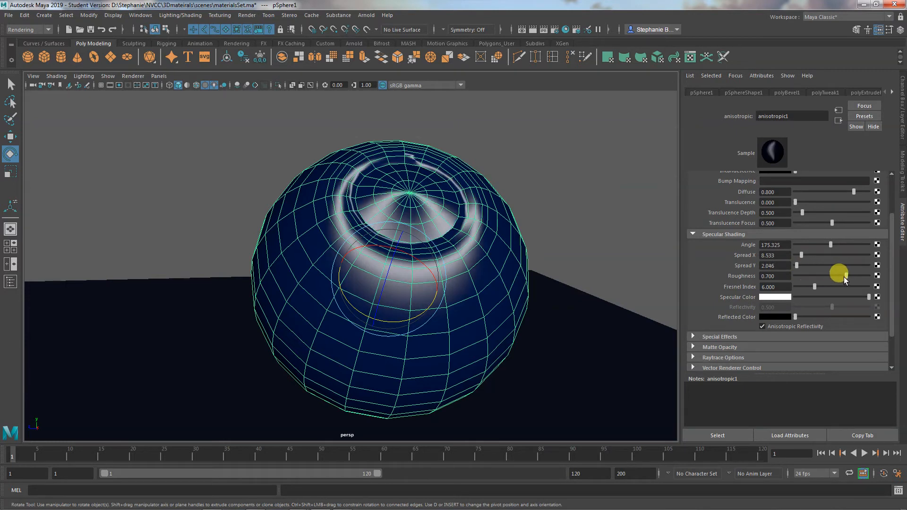
{"action": "mouse_move", "coordinate": [844, 277]}
{"action": "left_mouse_down"}
{"action": "mouse_move", "coordinate": [818, 276]}
{"action": "mouse_move", "coordinate": [849, 277]}
{"action": "left_mouse_up"}
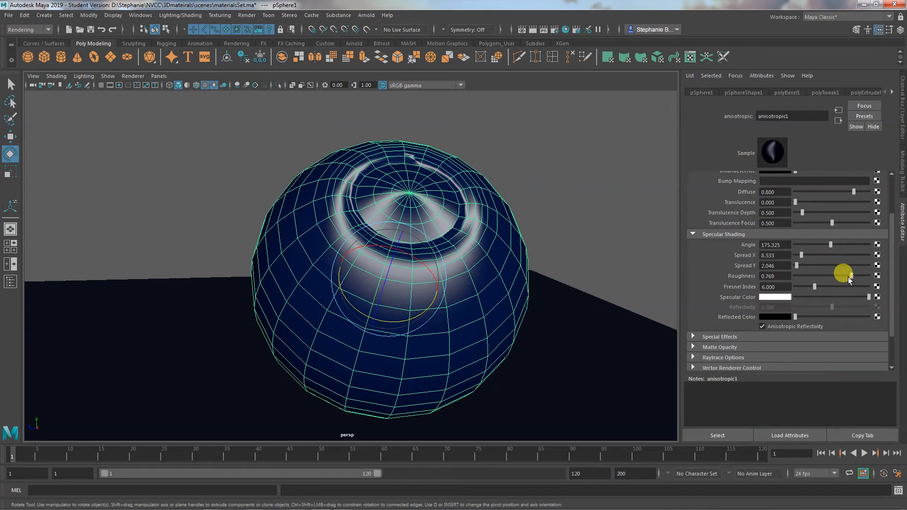
{"action": "left_click_drag", "start_coordinate": [829, 246], "coordinate": [851, 275]}
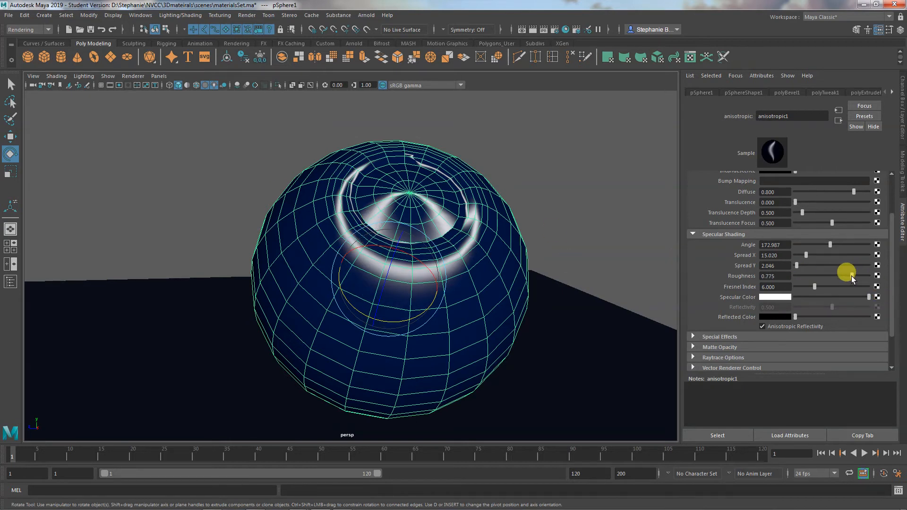
- Lower the anisotropic1 material's Roughness to 0.499 and check the highlight with the sphere deselected
{"action": "left_click_drag", "start_coordinate": [851, 276], "coordinate": [830, 275]}
{"action": "left_click", "coordinate": [558, 215]}
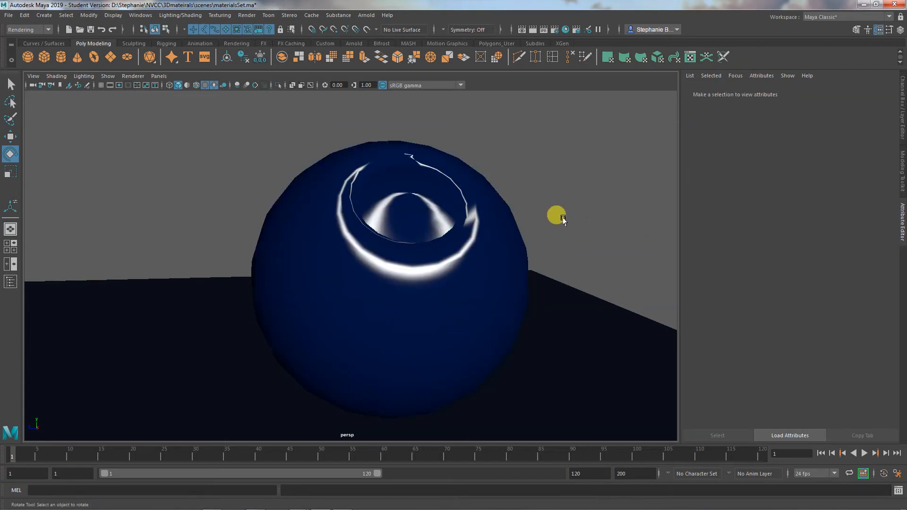
{"action": "left_click_drag", "start_coordinate": [568, 253], "coordinate": [498, 257], "text": "alt"}
{"action": "left_click", "coordinate": [462, 258]}
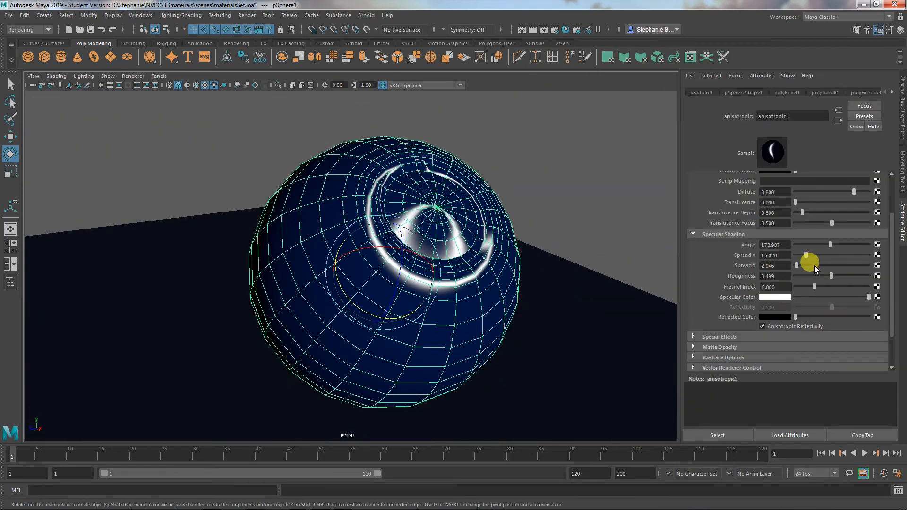
- Raise the anisotropic1 material's Roughness to 1.000 and check the highlight with the sphere deselected
{"action": "left_click_drag", "start_coordinate": [825, 271], "coordinate": [881, 278]}
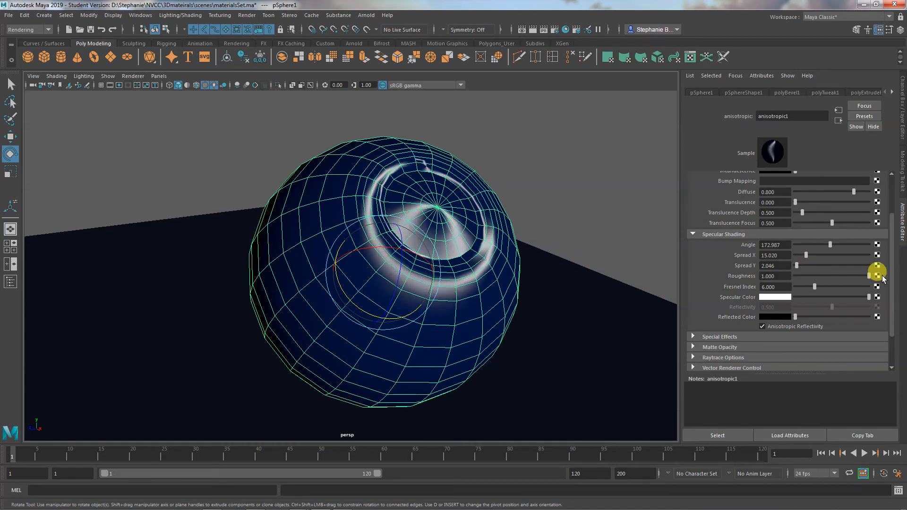
{"action": "left_click", "coordinate": [594, 200]}
{"action": "left_click_drag", "start_coordinate": [595, 199], "coordinate": [561, 227], "text": "alt"}
{"action": "left_click", "coordinate": [479, 256]}
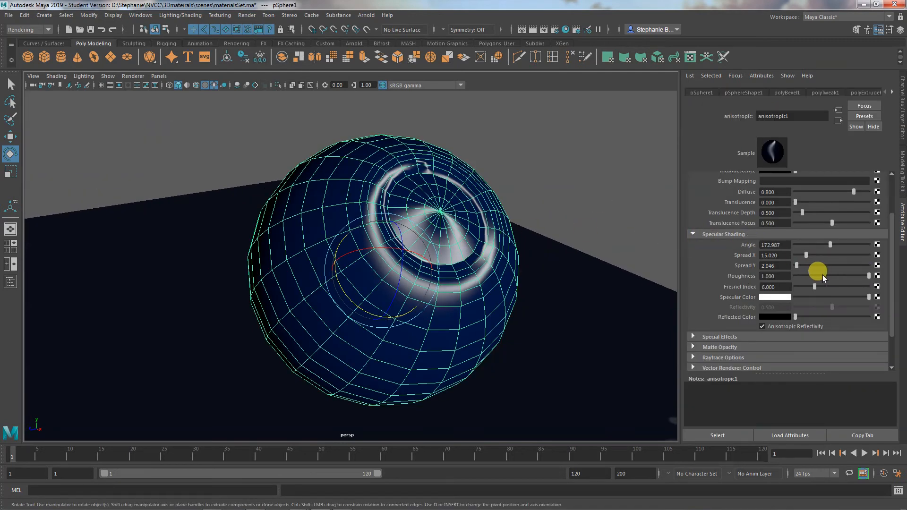
- Try a Roughness of 0.119 on the anisotropic1 material, check the highlight, and undo the change
{"action": "left_click_drag", "start_coordinate": [865, 275], "coordinate": [801, 273]}
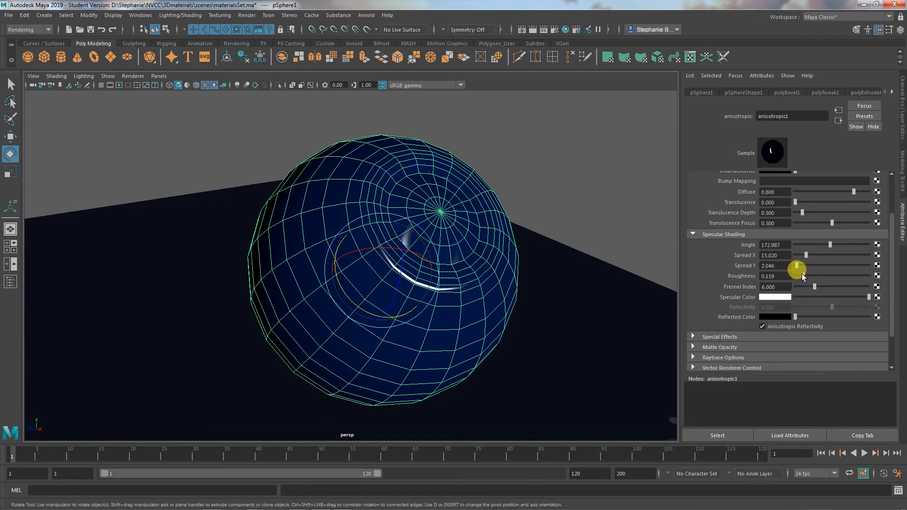
{"action": "left_click", "coordinate": [566, 211]}
{"action": "left_click_drag", "start_coordinate": [567, 211], "coordinate": [611, 220], "text": "alt"}
{"action": "key", "text": "ctrl+z"}
{"action": "key", "text": "ctrl+z"}
{"action": "key", "text": "ctrl+z"}
{"action": "key", "text": "ctrl+z"}
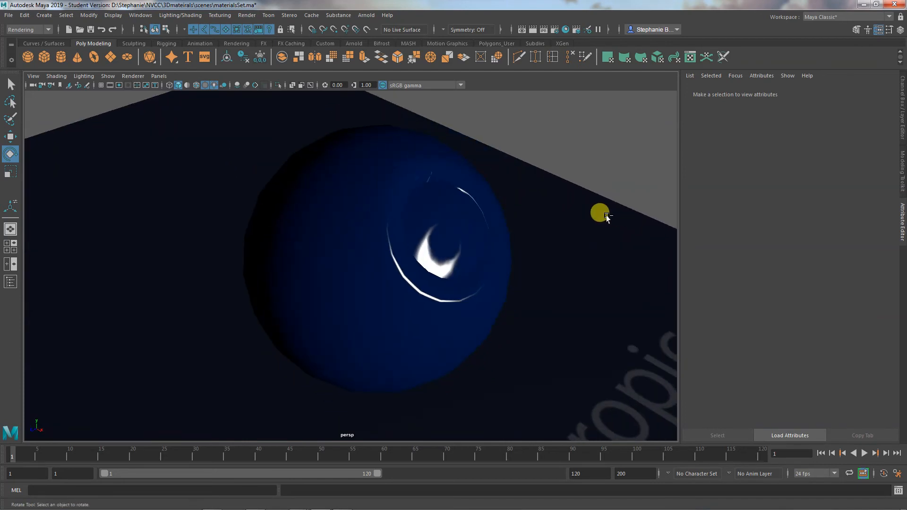
{"action": "mouse_move", "coordinate": [586, 212]}
{"action": "left_mouse_down", "text": "alt"}
{"action": "mouse_move", "coordinate": [566, 196]}
{"action": "mouse_move", "coordinate": [583, 194]}
{"action": "left_mouse_up", "text": "alt"}
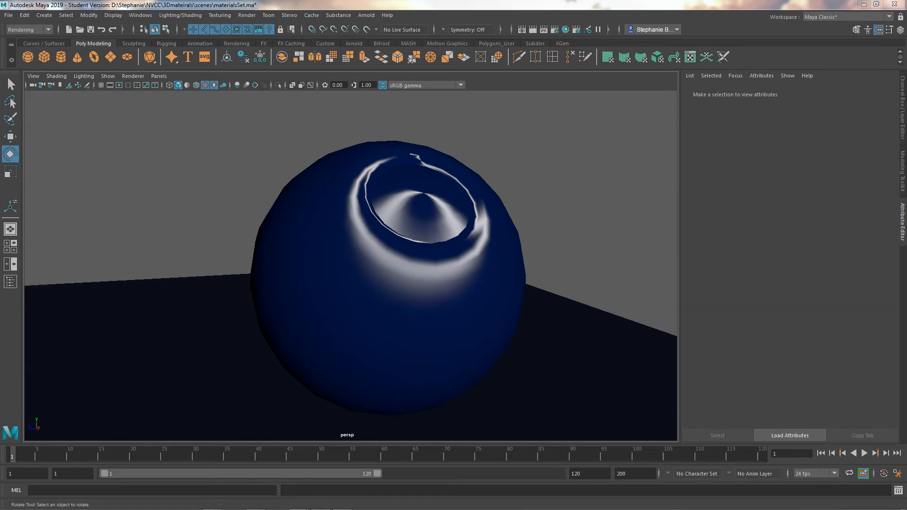
- Lower the anisotropic1 material's Fresnel Index to 2.500 and check the highlight on the deselected sphere
{"action": "left_click", "coordinate": [387, 230]}
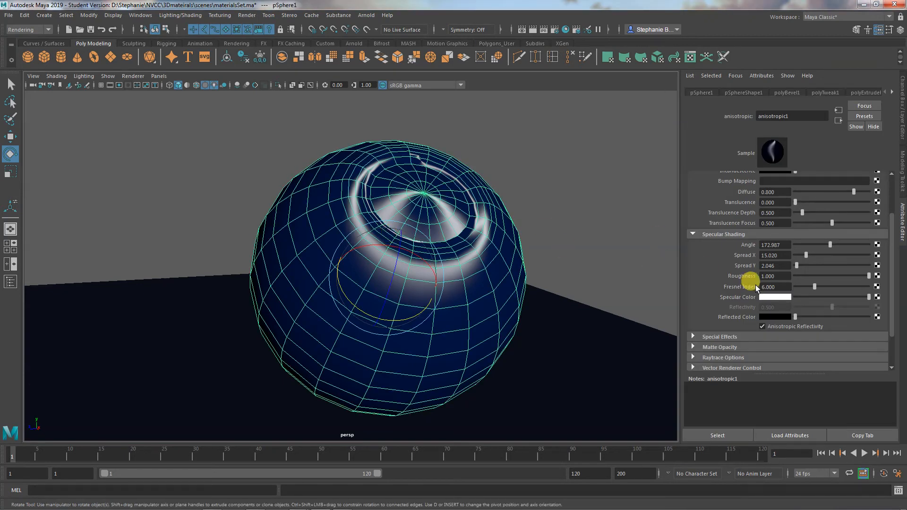
{"action": "left_click_drag", "start_coordinate": [814, 287], "coordinate": [823, 286]}
{"action": "left_click_drag", "start_coordinate": [834, 286], "coordinate": [801, 294]}
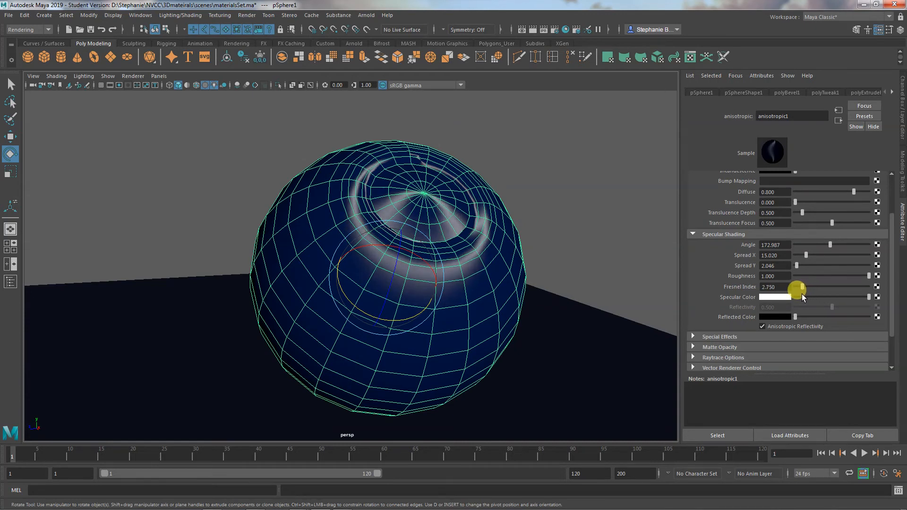
{"action": "left_click", "coordinate": [604, 218]}
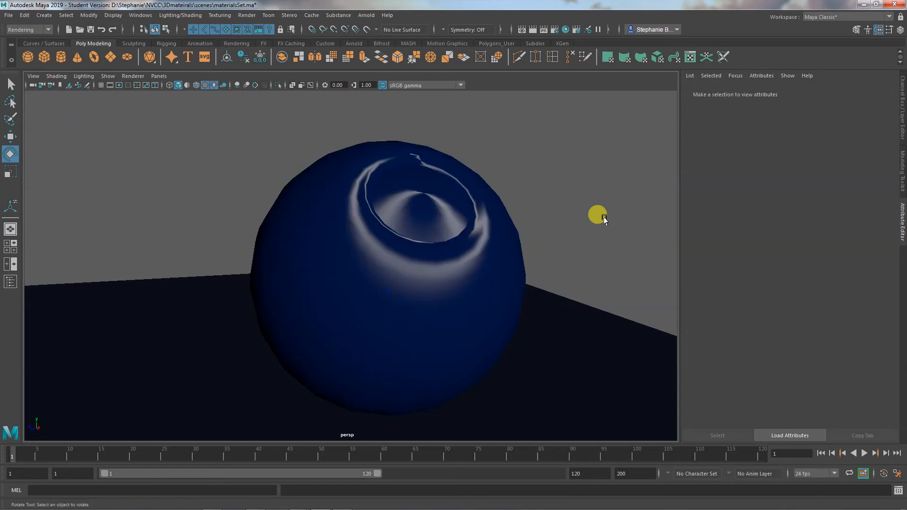
{"action": "mouse_move", "coordinate": [604, 219]}
{"action": "left_mouse_down", "text": "alt"}
{"action": "mouse_move", "coordinate": [545, 237]}
{"action": "mouse_move", "coordinate": [538, 225]}
{"action": "mouse_move", "coordinate": [622, 237]}
{"action": "mouse_move", "coordinate": [591, 229]}
{"action": "left_mouse_up", "text": "alt"}
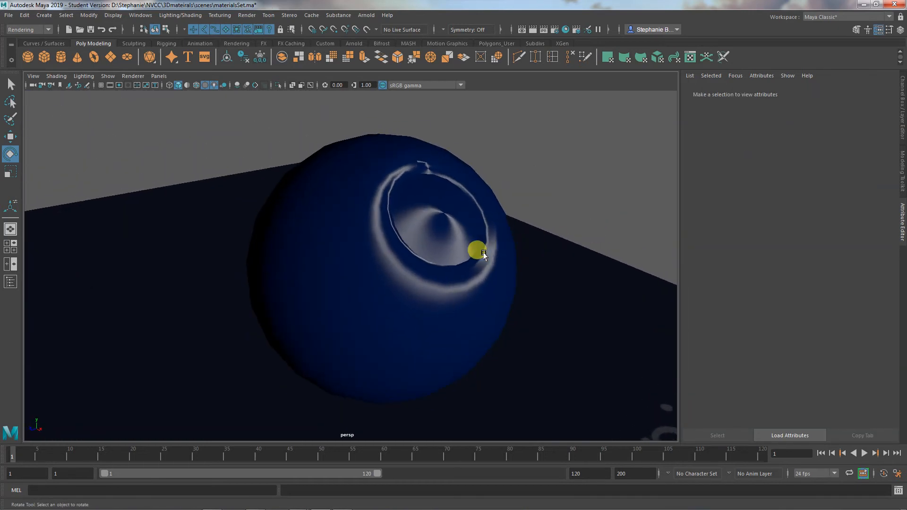
{"action": "left_click", "coordinate": [480, 248]}
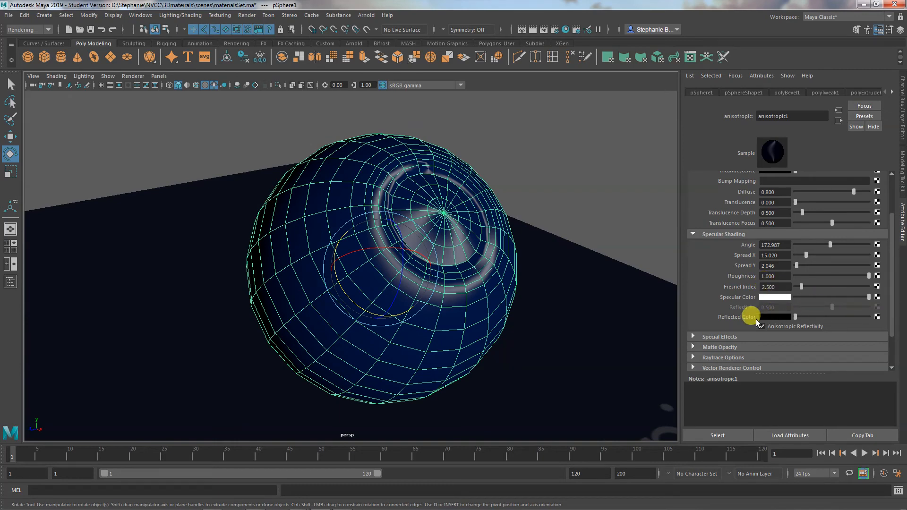
- Deselect the Anisotropic sphere and compare its highlight with the Blinn, Phong E, Phong and Lambert spheres
{"action": "left_click_drag", "start_coordinate": [589, 246], "coordinate": [520, 284], "text": "alt"}
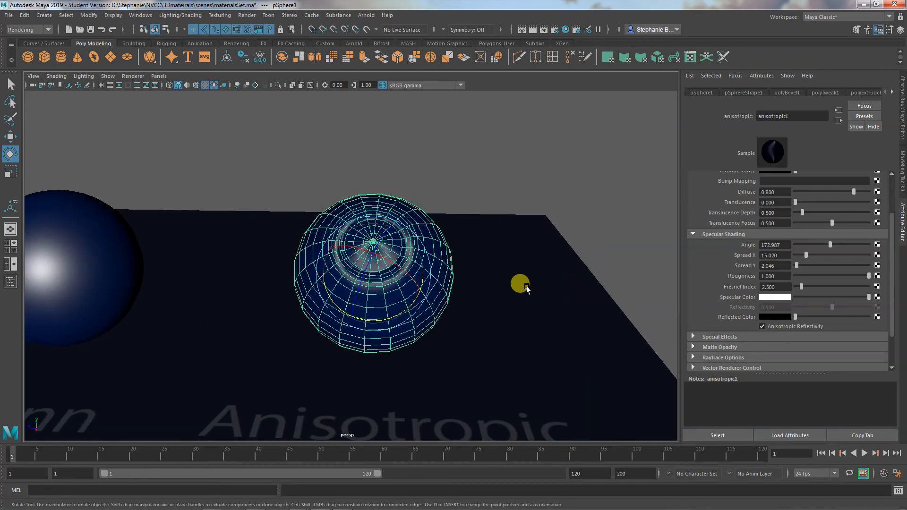
{"action": "left_click", "coordinate": [609, 228]}
{"action": "left_click_drag", "start_coordinate": [611, 230], "coordinate": [483, 301], "text": "alt"}
{"action": "middle_click_drag", "start_coordinate": [461, 303], "coordinate": [562, 262], "text": "alt"}
{"action": "right_click_drag", "start_coordinate": [501, 279], "coordinate": [450, 305], "text": "alt"}
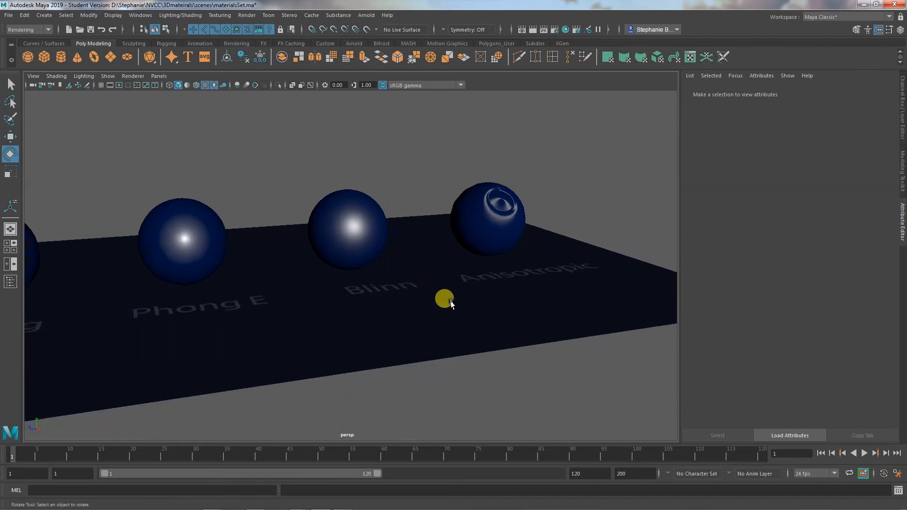
{"action": "middle_click_drag", "start_coordinate": [450, 304], "coordinate": [520, 293], "text": "alt"}
{"action": "left_click_drag", "start_coordinate": [401, 328], "coordinate": [469, 325], "text": "alt"}
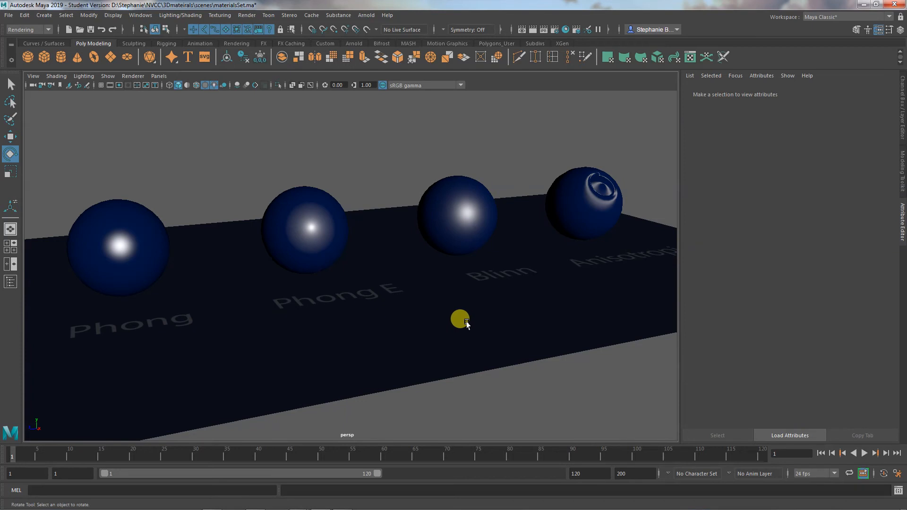
{"action": "right_click_drag", "start_coordinate": [466, 323], "coordinate": [359, 320], "text": "alt"}
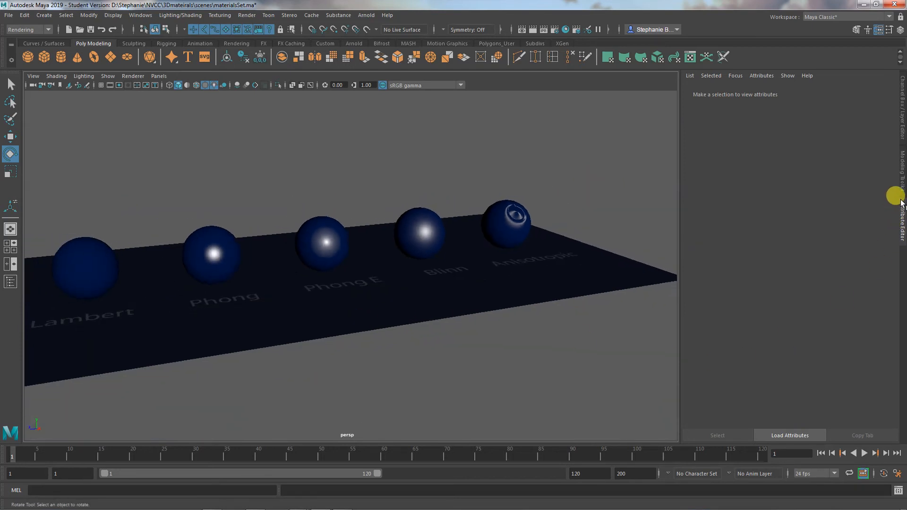
- Make the cylinders display layer visible
{"action": "left_click", "coordinate": [903, 126]}
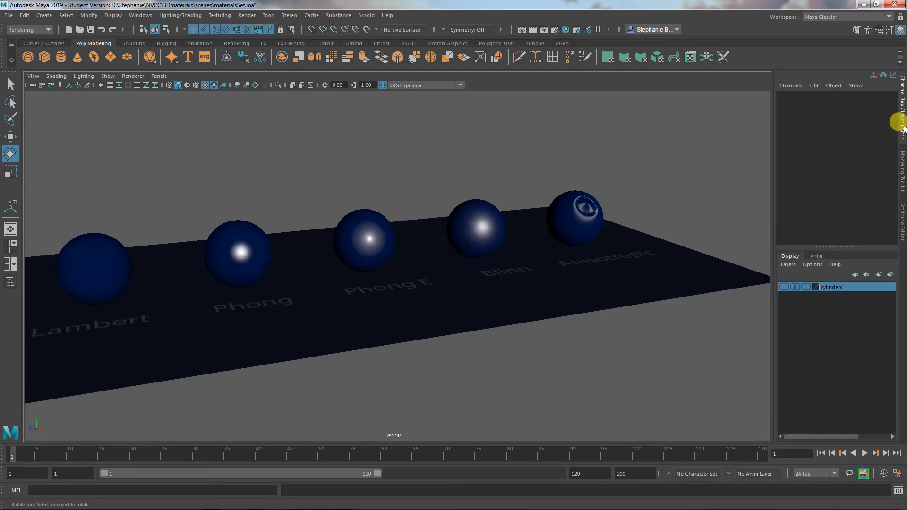
{"action": "middle_click_drag", "start_coordinate": [532, 385], "coordinate": [536, 398], "text": "alt"}
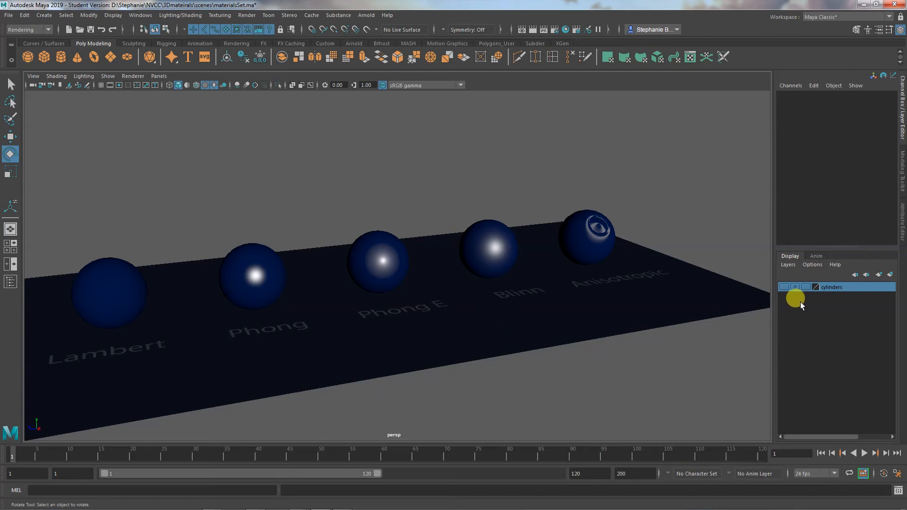
{"action": "left_click", "coordinate": [782, 287]}
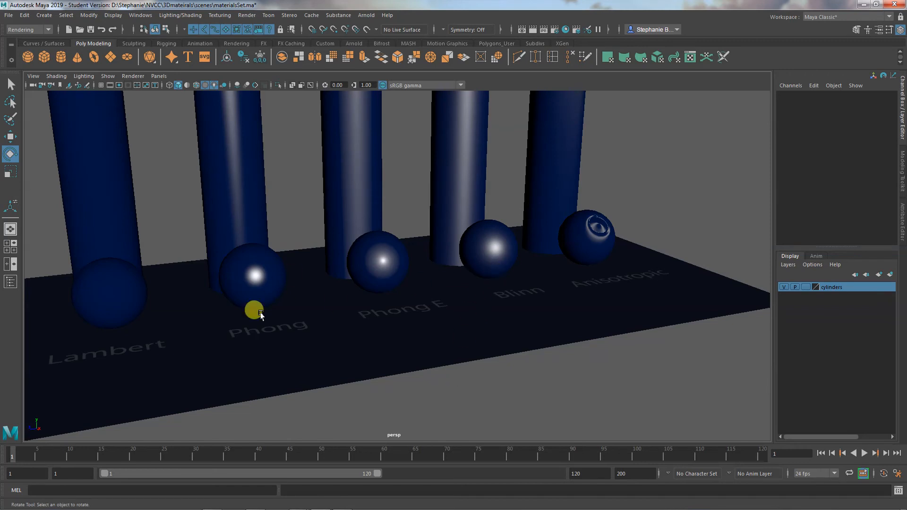
- Examine how the specular highlights fall along the five cylinders compared with the spheres in front of them
{"action": "left_click_drag", "start_coordinate": [422, 386], "coordinate": [446, 365], "text": "alt"}
{"action": "middle_click_drag", "start_coordinate": [449, 333], "coordinate": [448, 383], "text": "alt"}
{"action": "left_click_drag", "start_coordinate": [449, 385], "coordinate": [419, 402], "text": "alt"}
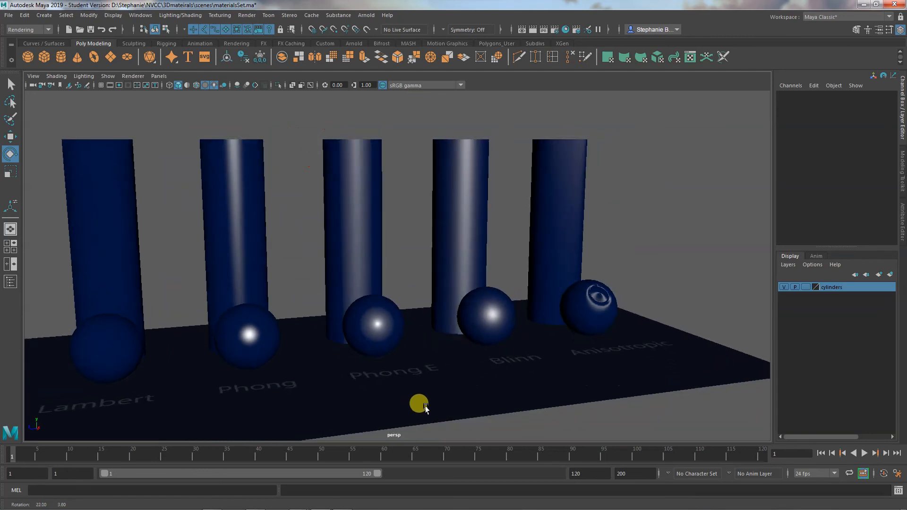
- Select the Anisotropic cylinder to inspect it, deselect it, and examine its shading beside the Blinn and Phong E cylinders
{"action": "left_click", "coordinate": [572, 209]}
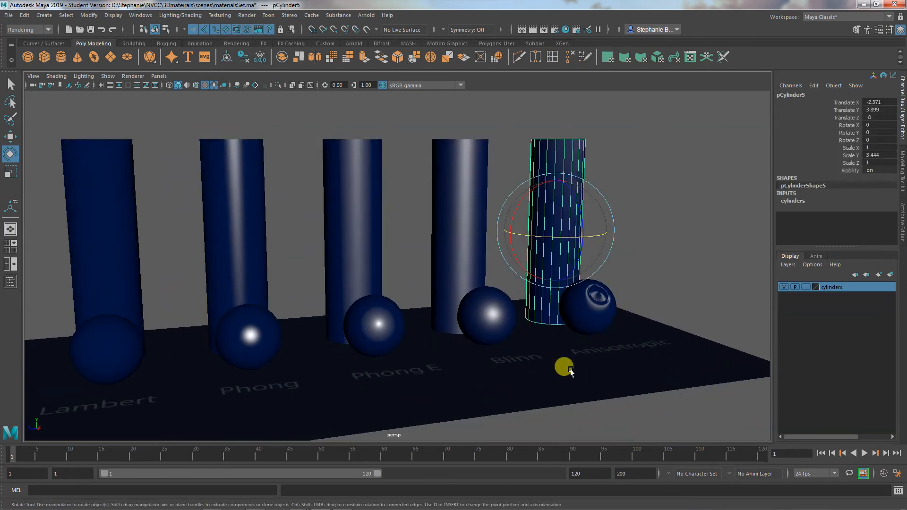
{"action": "right_click_drag", "start_coordinate": [564, 367], "coordinate": [638, 386], "text": "alt"}
{"action": "middle_click_drag", "start_coordinate": [637, 386], "coordinate": [526, 384], "text": "alt"}
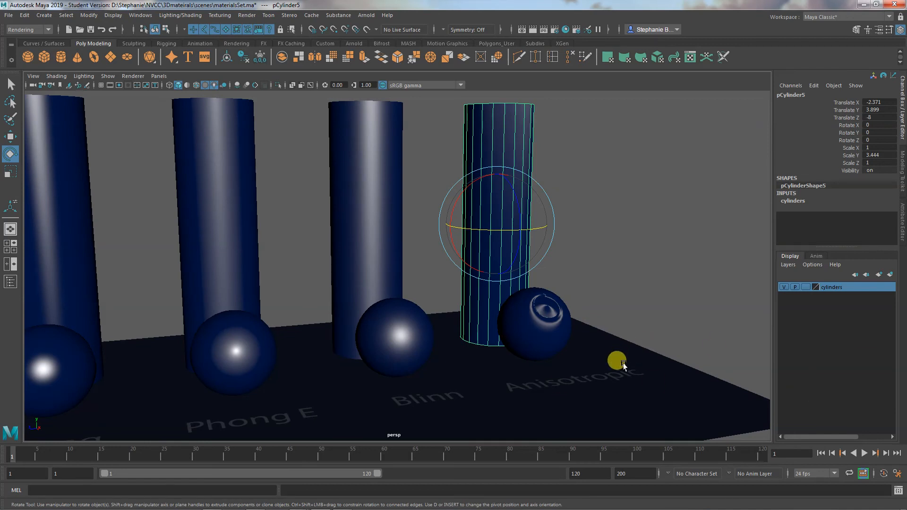
{"action": "left_click", "coordinate": [640, 311]}
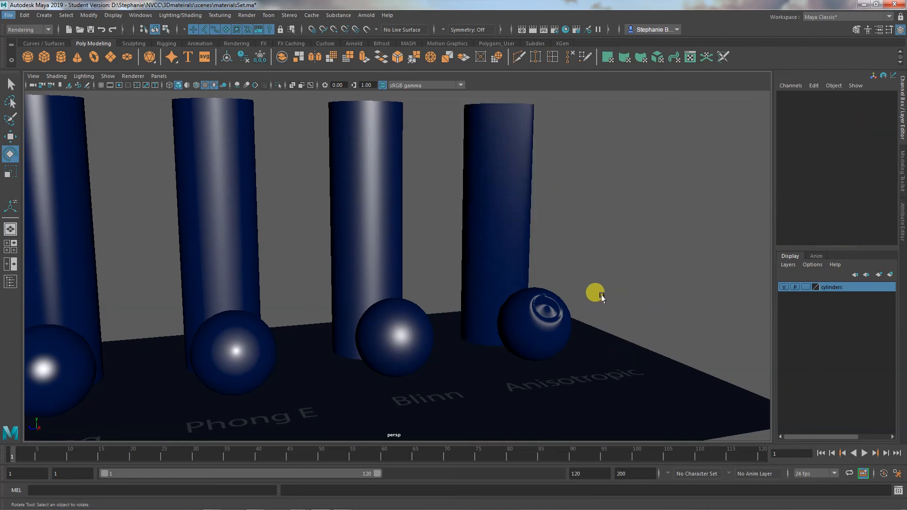
{"action": "mouse_move", "coordinate": [601, 296]}
{"action": "left_mouse_down", "text": "alt"}
{"action": "mouse_move", "coordinate": [609, 297]}
{"action": "mouse_move", "coordinate": [599, 317]}
{"action": "mouse_move", "coordinate": [593, 314]}
{"action": "mouse_move", "coordinate": [592, 348]}
{"action": "mouse_move", "coordinate": [562, 361]}
{"action": "mouse_move", "coordinate": [601, 343]}
{"action": "mouse_move", "coordinate": [591, 305]}
{"action": "left_mouse_up", "text": "alt"}
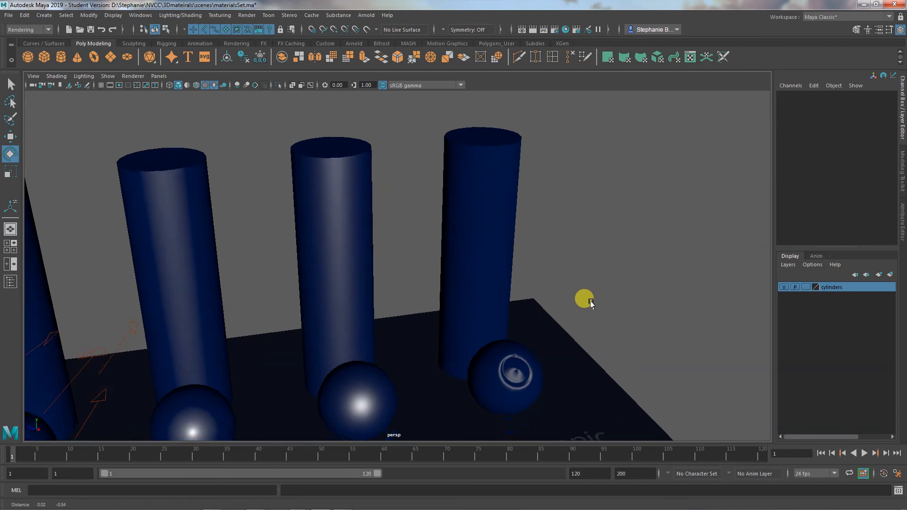
{"action": "mouse_move", "coordinate": [591, 305]}
{"action": "middle_mouse_down", "text": "alt"}
{"action": "mouse_move", "coordinate": [593, 286]}
{"action": "mouse_move", "coordinate": [593, 295]}
{"action": "middle_mouse_up", "text": "alt"}
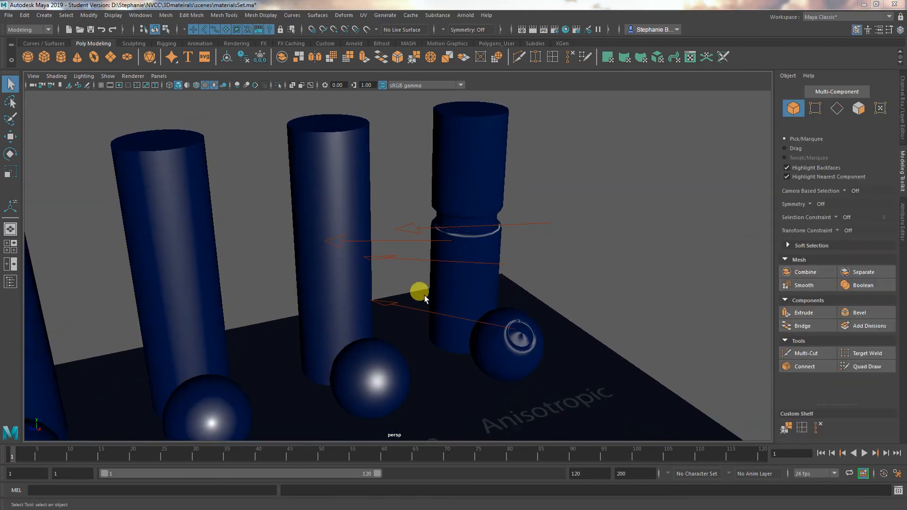
- Examine the highlight along the groove edges of the Anisotropic cylinder from several angles
{"action": "middle_click_drag", "start_coordinate": [488, 326], "coordinate": [484, 291], "text": "alt"}
{"action": "left_click_drag", "start_coordinate": [484, 292], "coordinate": [445, 314], "text": "alt"}
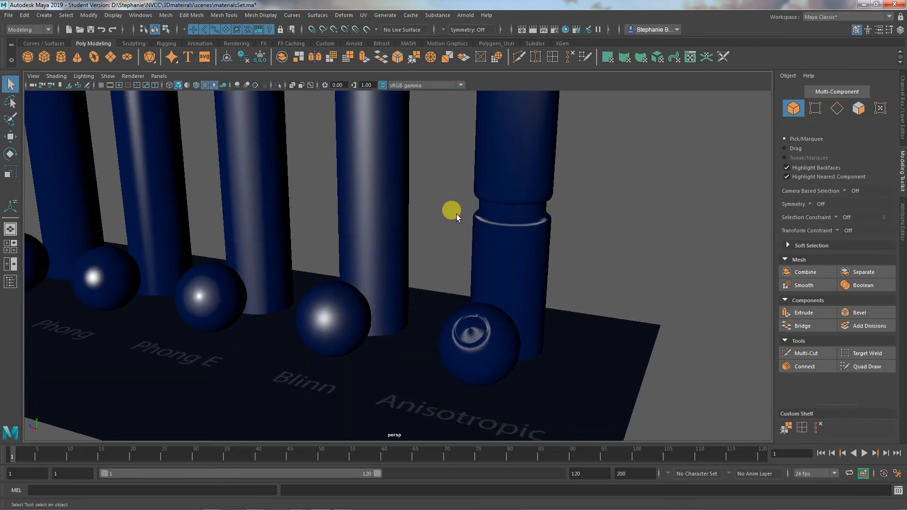
{"action": "left_click_drag", "start_coordinate": [464, 268], "coordinate": [529, 265], "text": "alt"}
{"action": "middle_click_drag", "start_coordinate": [525, 266], "coordinate": [519, 281], "text": "alt"}
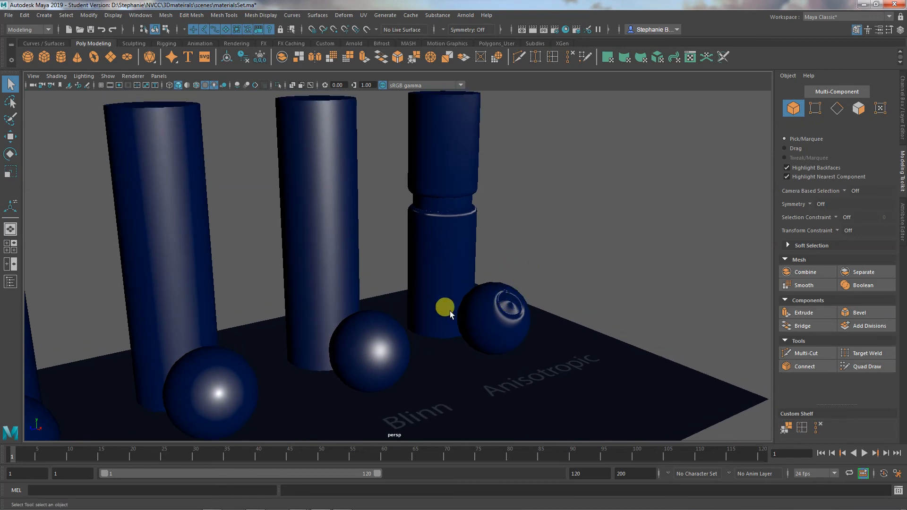
{"action": "middle_click_drag", "start_coordinate": [429, 317], "coordinate": [525, 313], "text": "alt"}
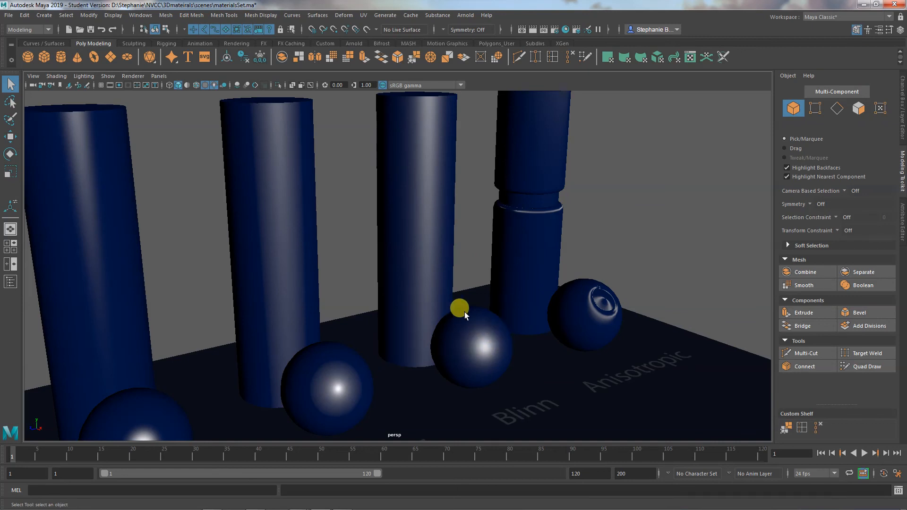
- Compare the highlights on the whole row of cylinders and spheres, from Lambert to Anisotropic, at front and raised viewing angles
{"action": "middle_click_drag", "start_coordinate": [408, 340], "coordinate": [512, 299], "text": "alt"}
{"action": "right_click_drag", "start_coordinate": [479, 306], "coordinate": [351, 295], "text": "alt"}
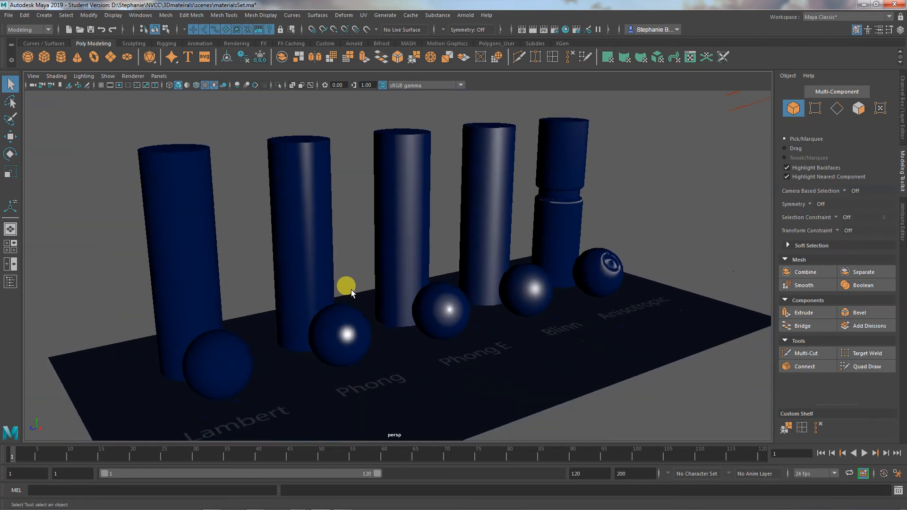
{"action": "middle_click_drag", "start_coordinate": [355, 311], "coordinate": [361, 322], "text": "alt"}
{"action": "right_click_drag", "start_coordinate": [334, 312], "coordinate": [441, 325], "text": "alt"}
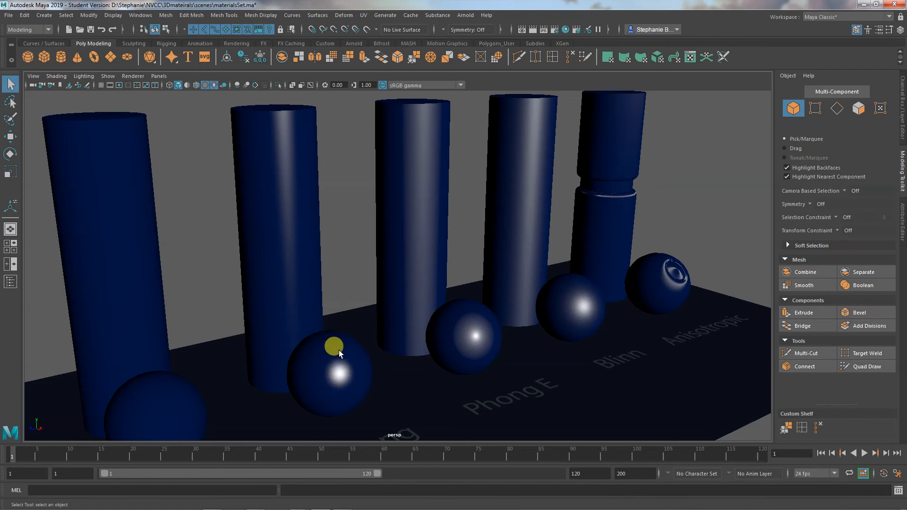
{"action": "left_click_drag", "start_coordinate": [339, 350], "coordinate": [341, 347], "text": "alt"}
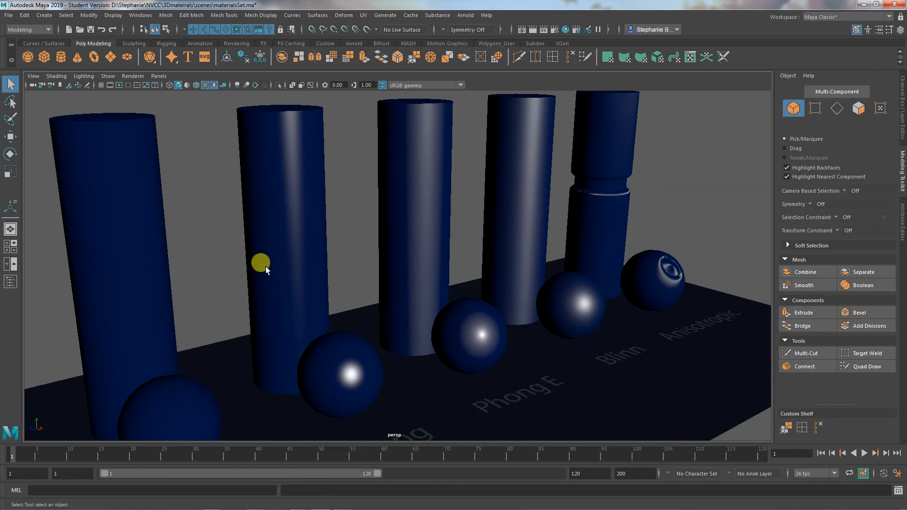
{"action": "left_click_drag", "start_coordinate": [273, 269], "coordinate": [295, 289], "text": "alt"}
{"action": "left_click_drag", "start_coordinate": [385, 309], "coordinate": [404, 265], "text": "alt"}
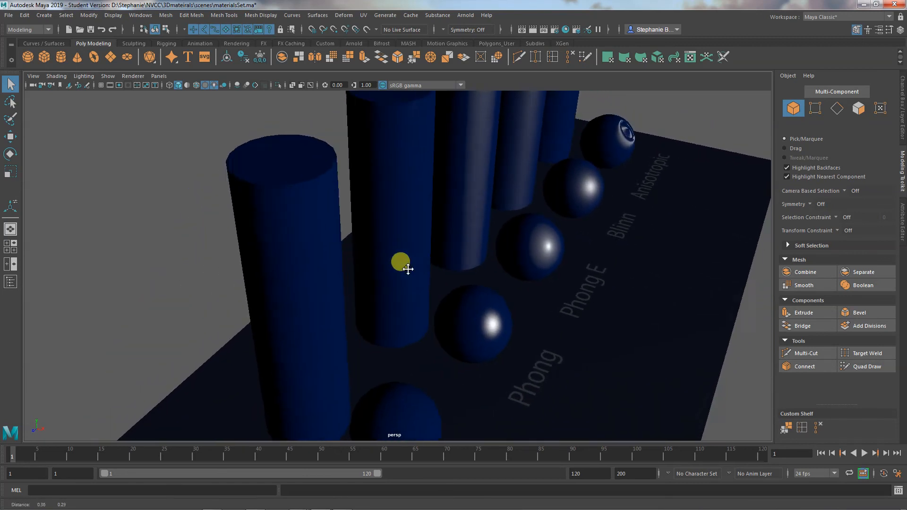
{"action": "middle_click_drag", "start_coordinate": [405, 265], "coordinate": [366, 305], "text": "alt"}
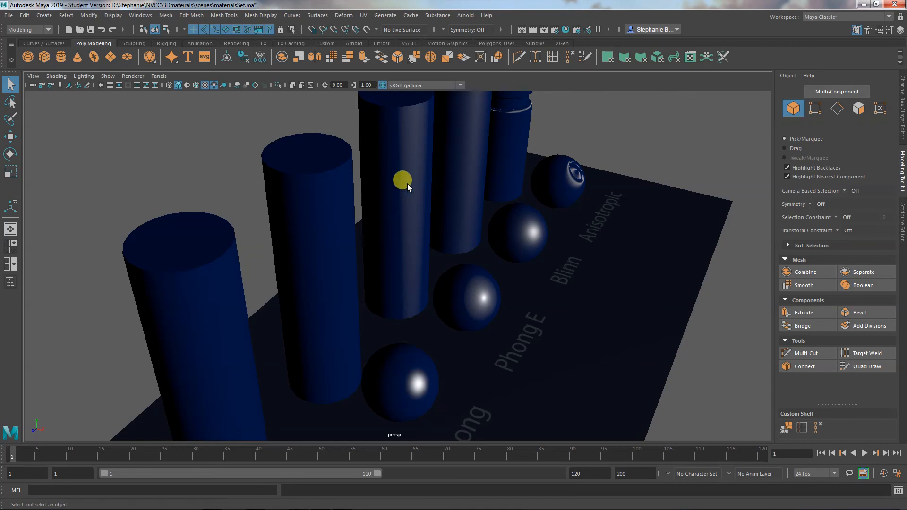
- Switch the viewport to textured shading without scene lights, check the highlights, and restore the display using all lights
{"action": "left_click_drag", "start_coordinate": [407, 184], "coordinate": [406, 204], "text": "alt"}
{"action": "key", "text": "6"}
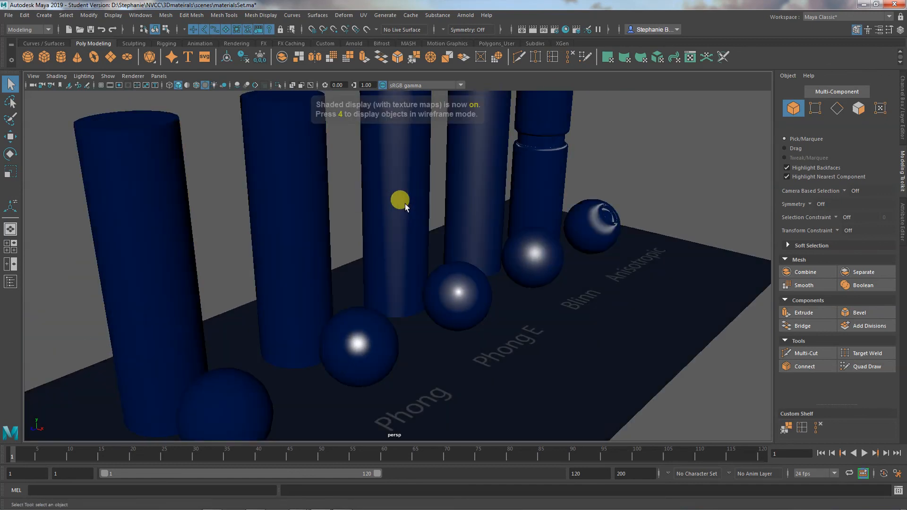
{"action": "mouse_move", "coordinate": [453, 272]}
{"action": "left_mouse_down", "text": "alt"}
{"action": "mouse_move", "coordinate": [505, 267]}
{"action": "mouse_move", "coordinate": [353, 272]}
{"action": "mouse_move", "coordinate": [338, 257]}
{"action": "mouse_move", "coordinate": [350, 250]}
{"action": "mouse_move", "coordinate": [358, 277]}
{"action": "mouse_move", "coordinate": [408, 256]}
{"action": "mouse_move", "coordinate": [467, 261]}
{"action": "mouse_move", "coordinate": [467, 269]}
{"action": "left_mouse_up", "text": "alt"}
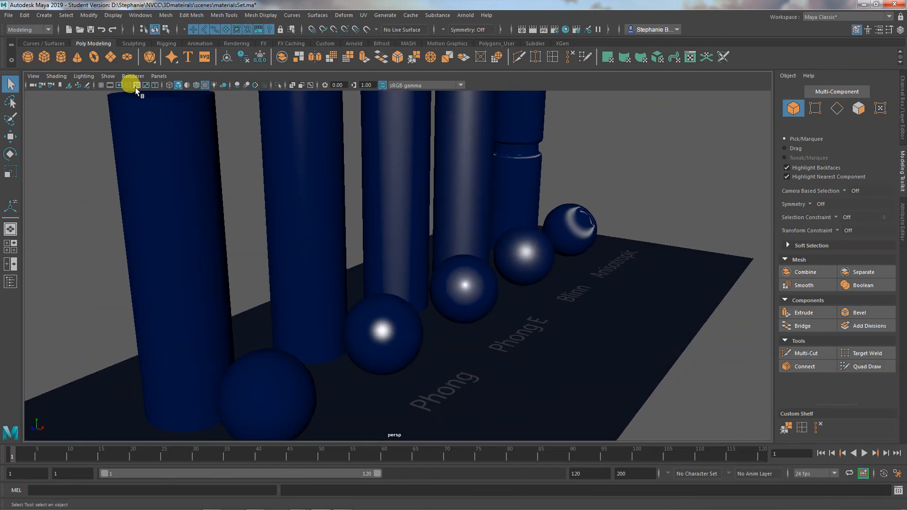
{"action": "key", "text": "7"}
{"action": "left_click_drag", "start_coordinate": [491, 328], "coordinate": [485, 346], "text": "alt"}
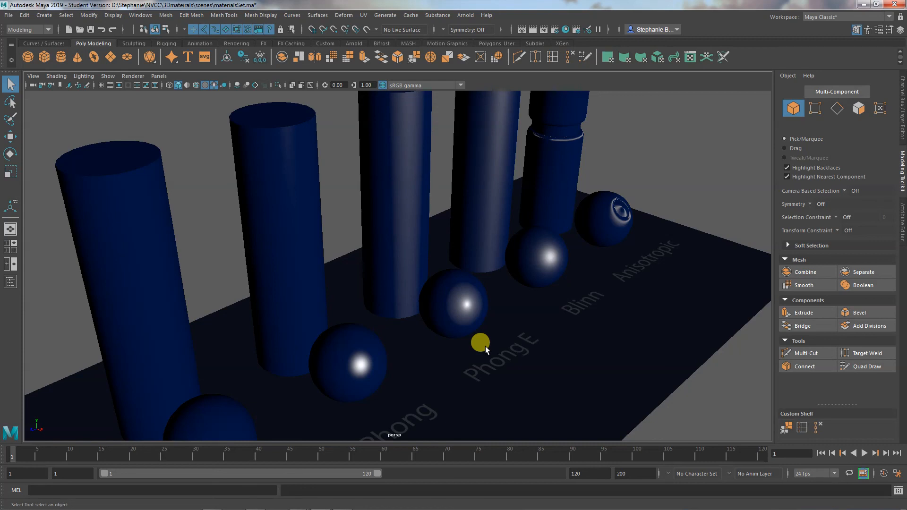
- Review how the highlights on the spheres and cylinders shift with low viewing angles under the scene lights
{"action": "left_click_drag", "start_coordinate": [519, 355], "coordinate": [503, 332], "text": "alt"}
{"action": "middle_click_drag", "start_coordinate": [515, 350], "coordinate": [526, 362], "text": "alt"}
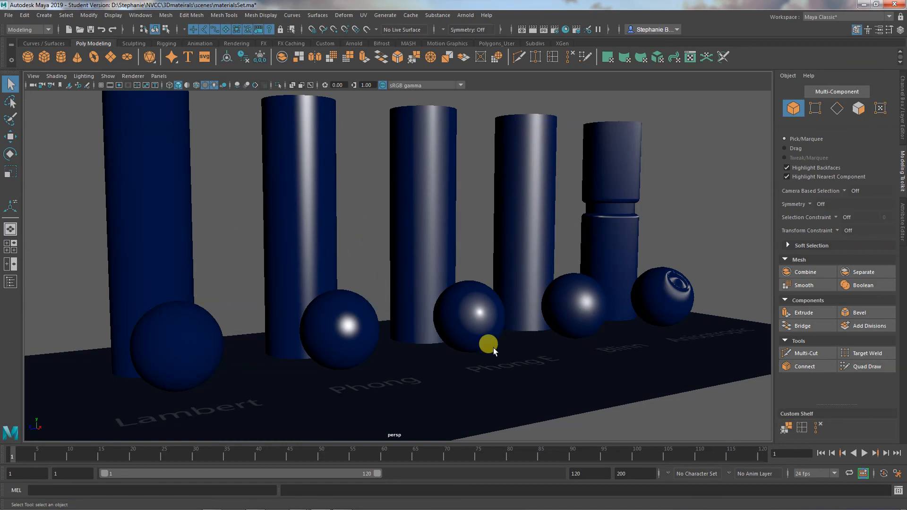
{"action": "left_click_drag", "start_coordinate": [493, 348], "coordinate": [507, 368], "text": "alt"}
{"action": "middle_click_drag", "start_coordinate": [506, 368], "coordinate": [504, 347], "text": "alt"}
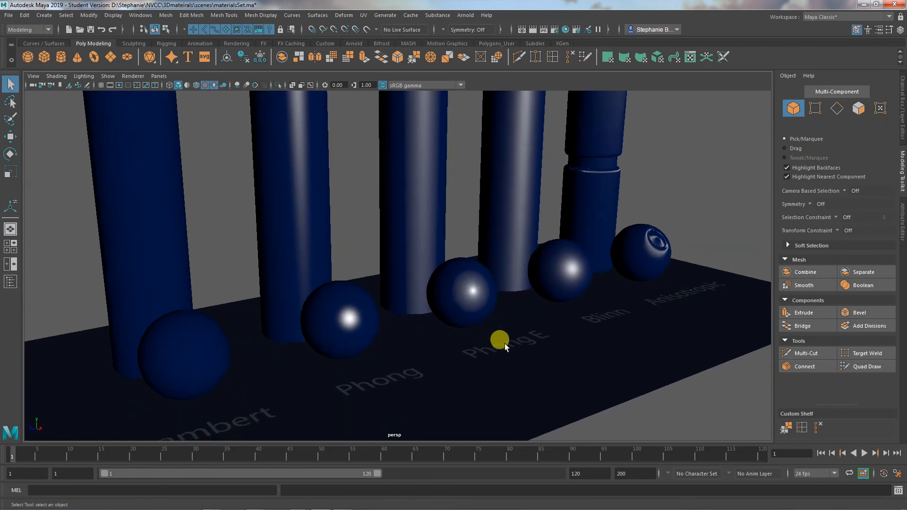
{"action": "mouse_move", "coordinate": [504, 347]}
{"action": "left_mouse_down", "text": "alt"}
{"action": "mouse_move", "coordinate": [515, 361]}
{"action": "mouse_move", "coordinate": [497, 349]}
{"action": "left_mouse_up", "text": "alt"}
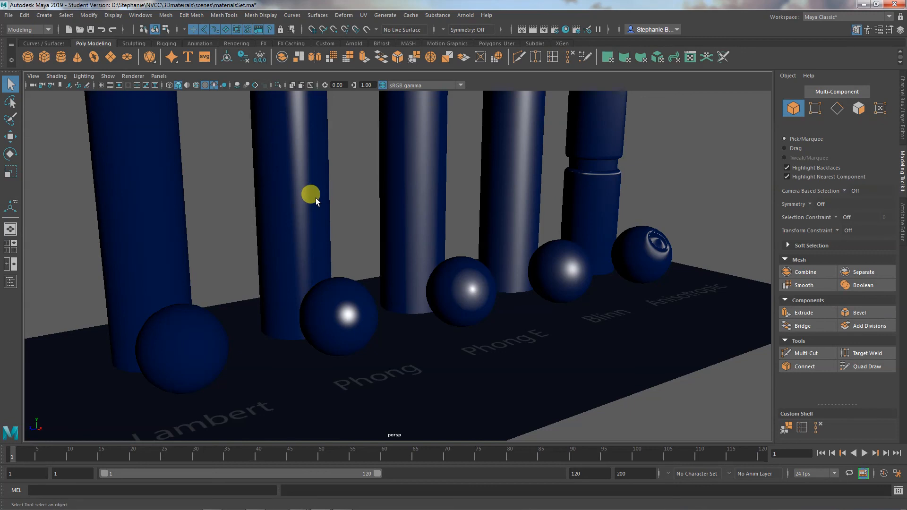
{"action": "left_click_drag", "start_coordinate": [534, 333], "coordinate": [494, 354], "text": "alt"}
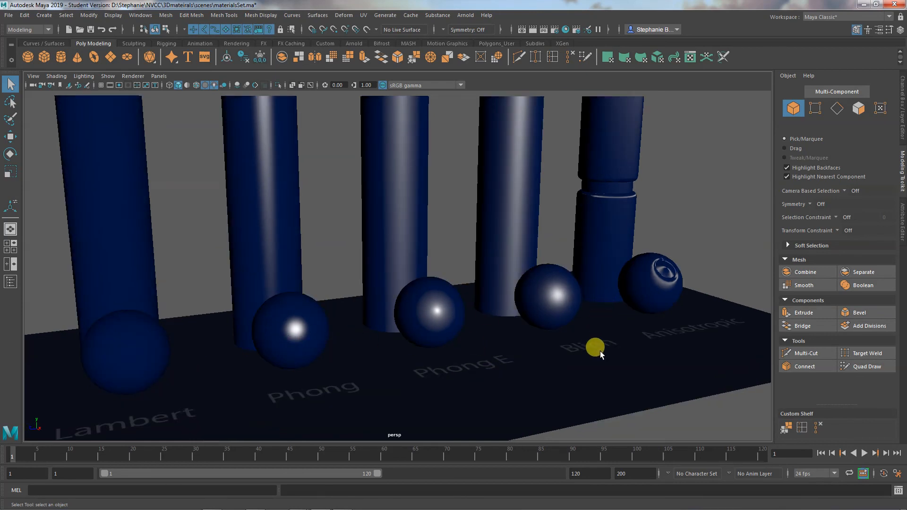
{"action": "left_click_drag", "start_coordinate": [600, 350], "coordinate": [645, 316], "text": "alt"}
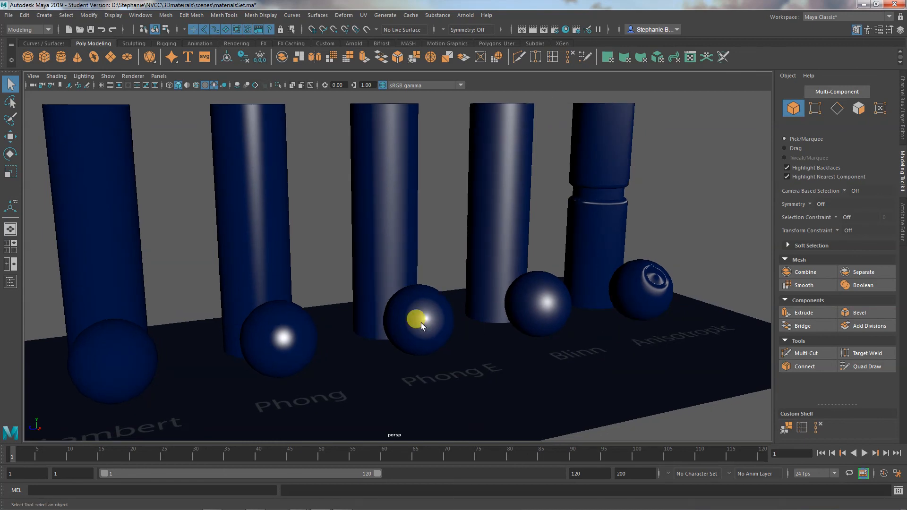